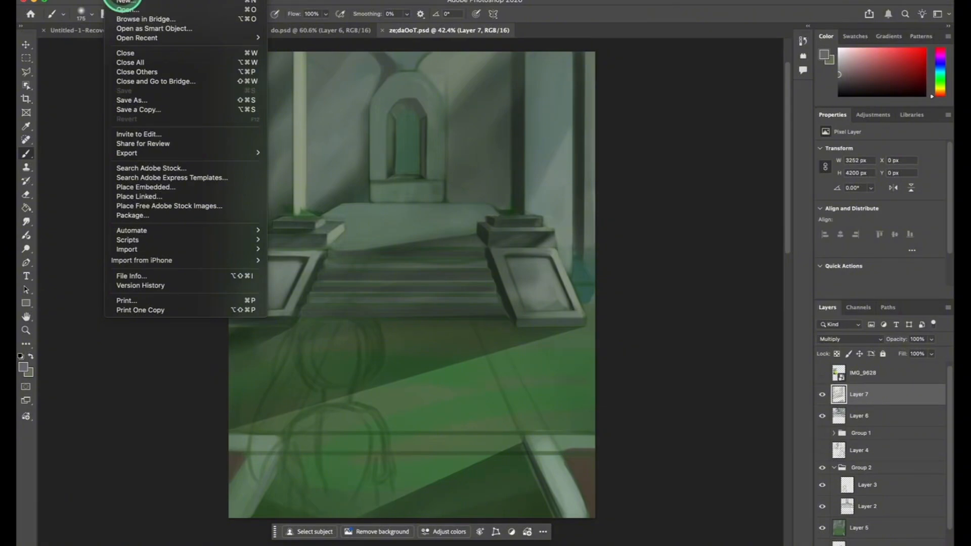
mouse_move(135, 2)
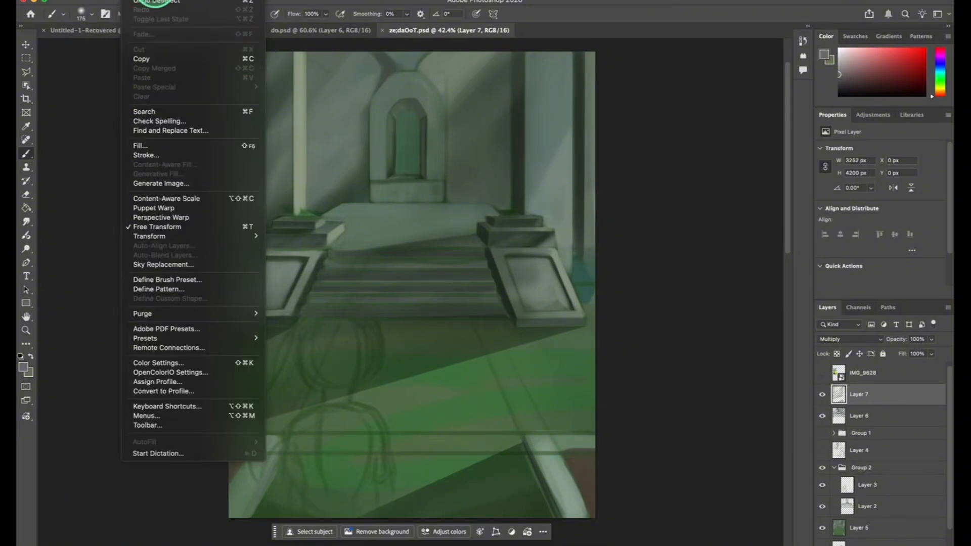
mouse_move(172, 1)
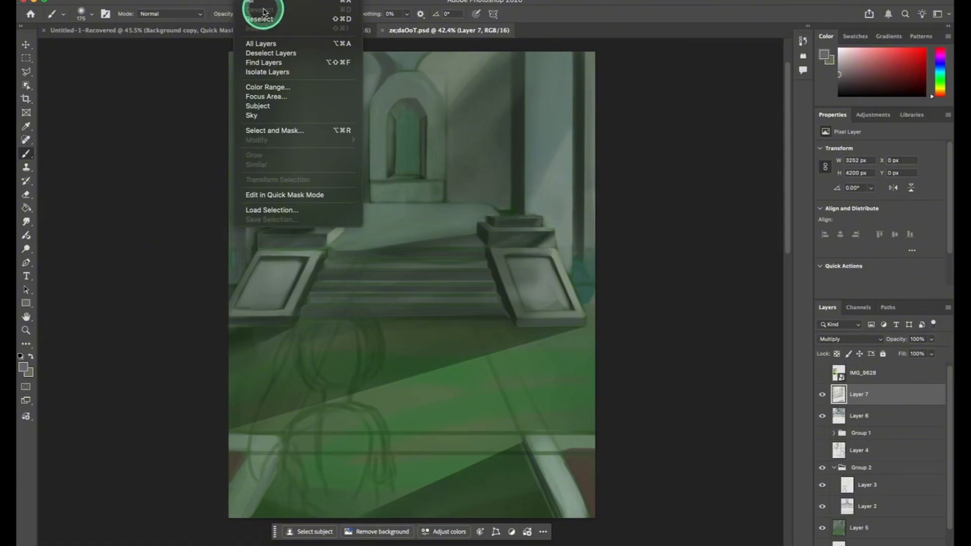
mouse_move(280, 1)
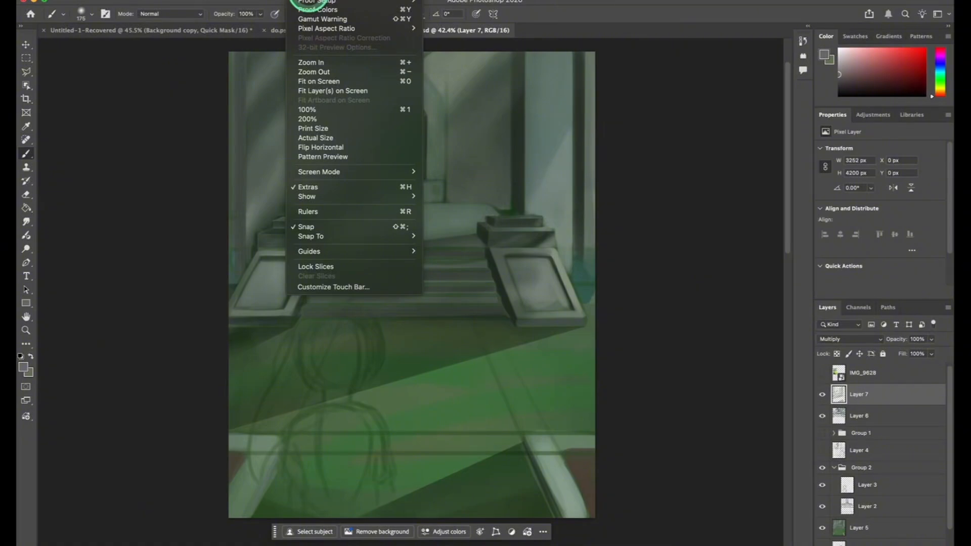
mouse_move(334, 1)
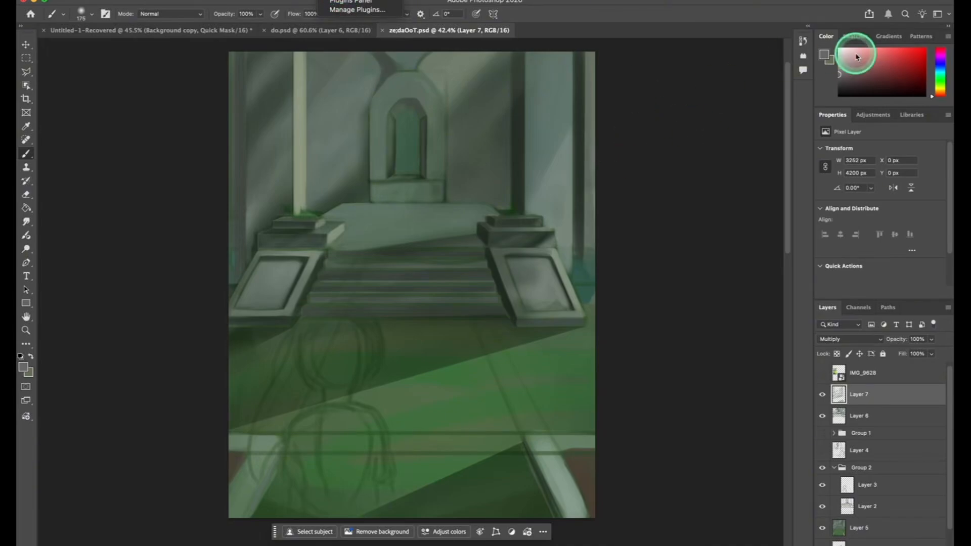
Try out the Motion workspace and switch on to the Painting workspace
click(949, 18)
click(948, 18)
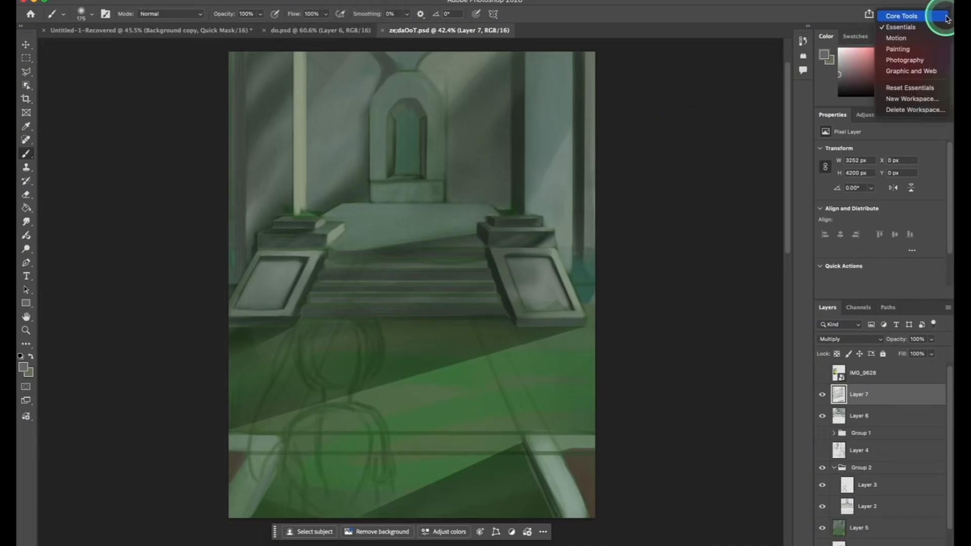
click(903, 39)
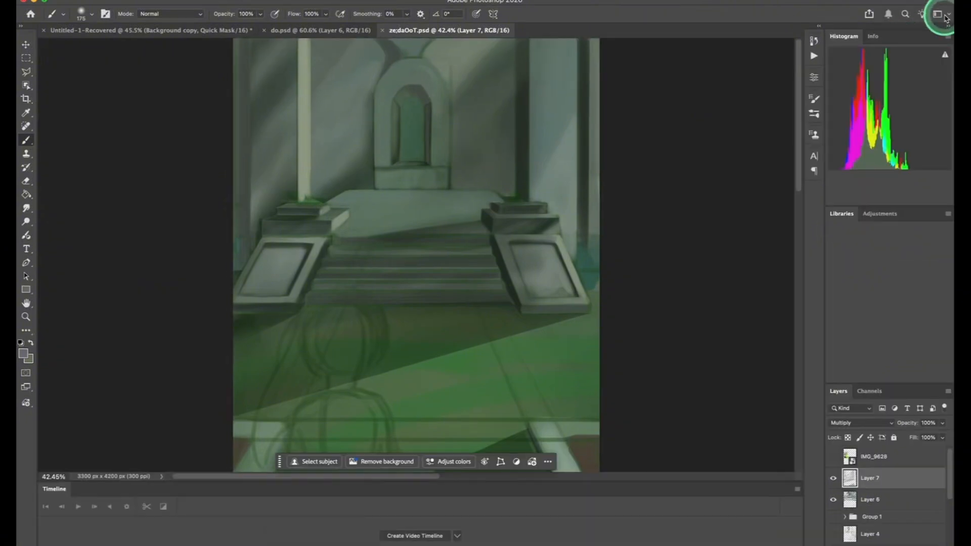
click(946, 15)
click(940, 48)
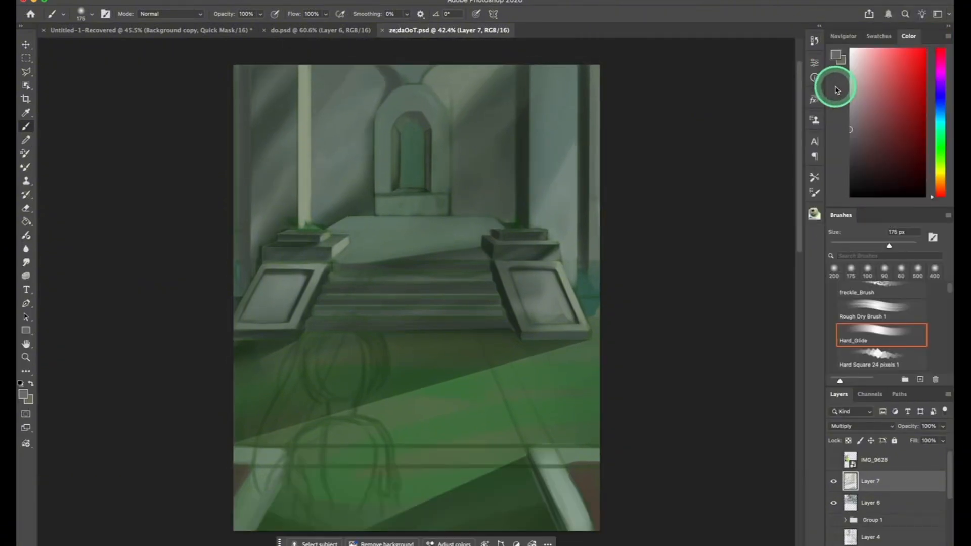
Expand the Chameleon Adaptive Palette, set the foreground colour to dark red (RGB 165, 34, 34), and collapse the palette
click(814, 214)
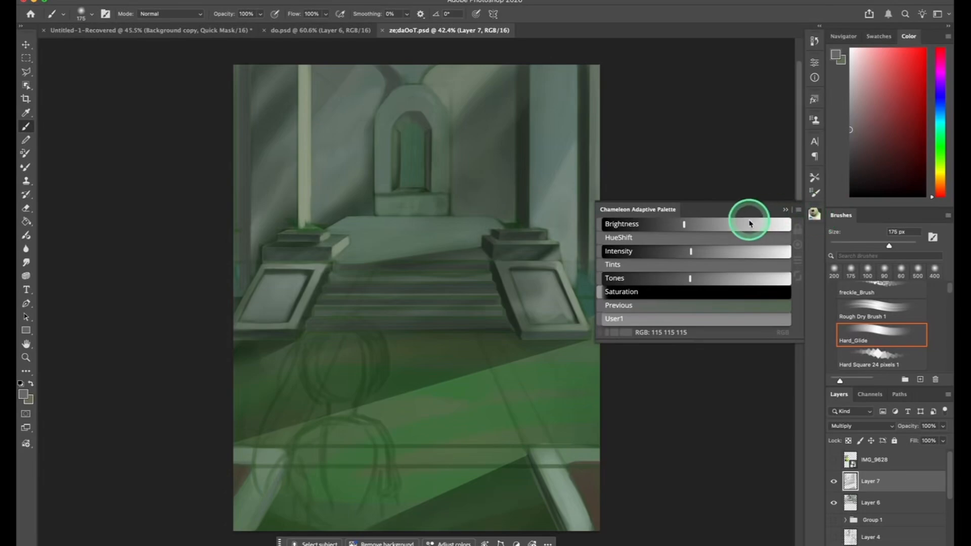
click(910, 100)
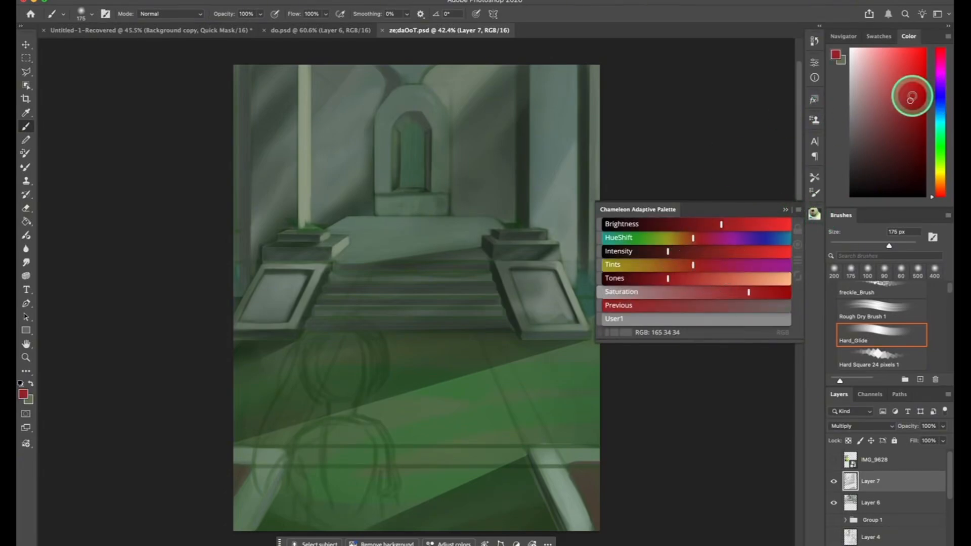
click(813, 213)
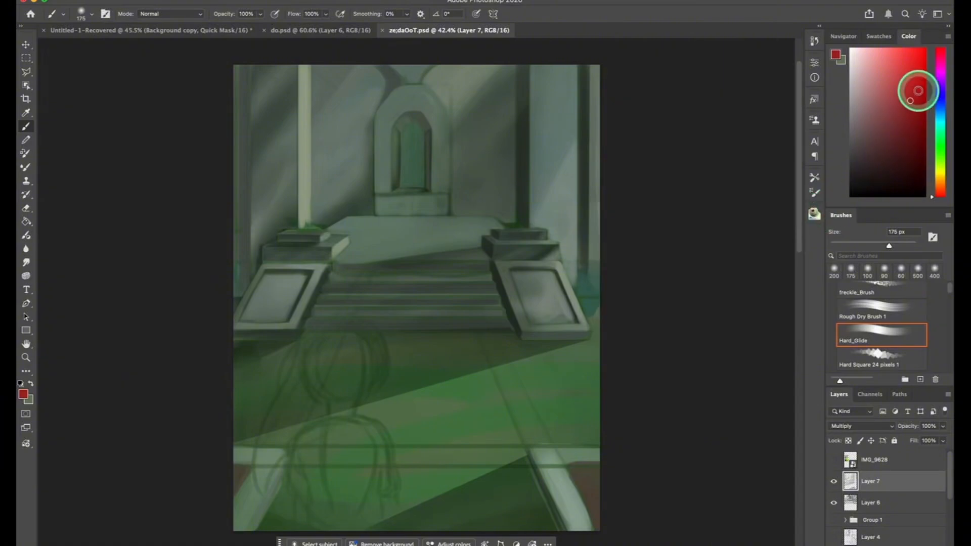
Switch the workspace back to Essentials
click(939, 15)
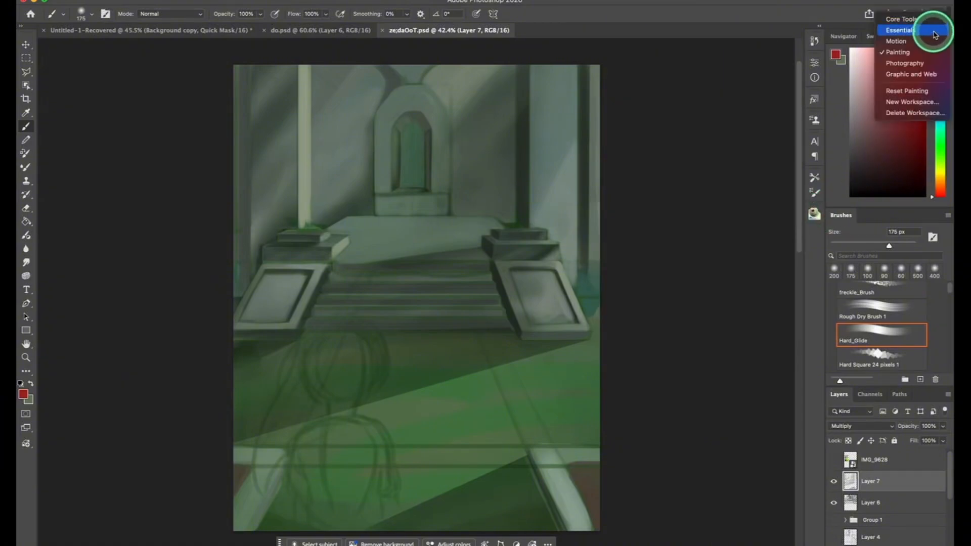
click(934, 31)
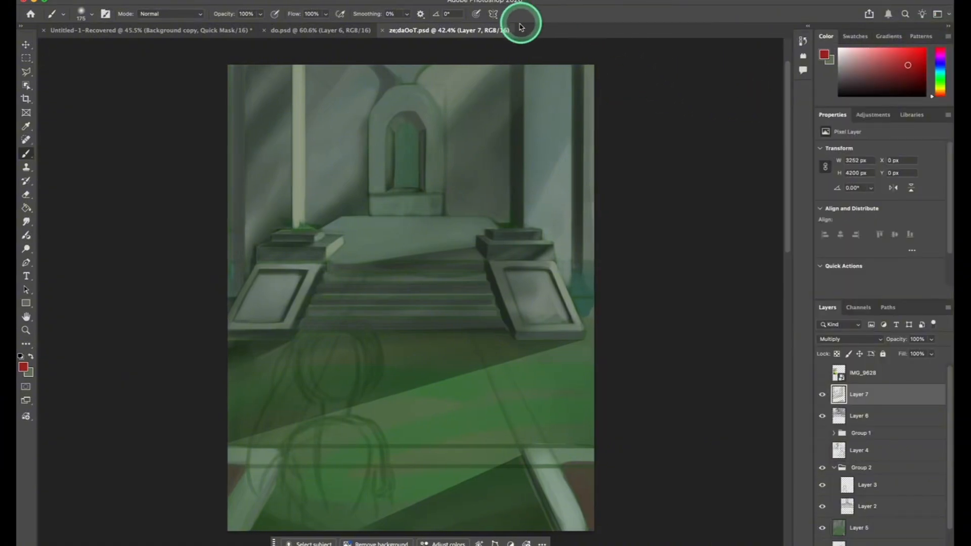
Show an enlarged Navigator and use it to zoom the canvas to 173.33% around the upper stairs and right pedestal
click(382, 1)
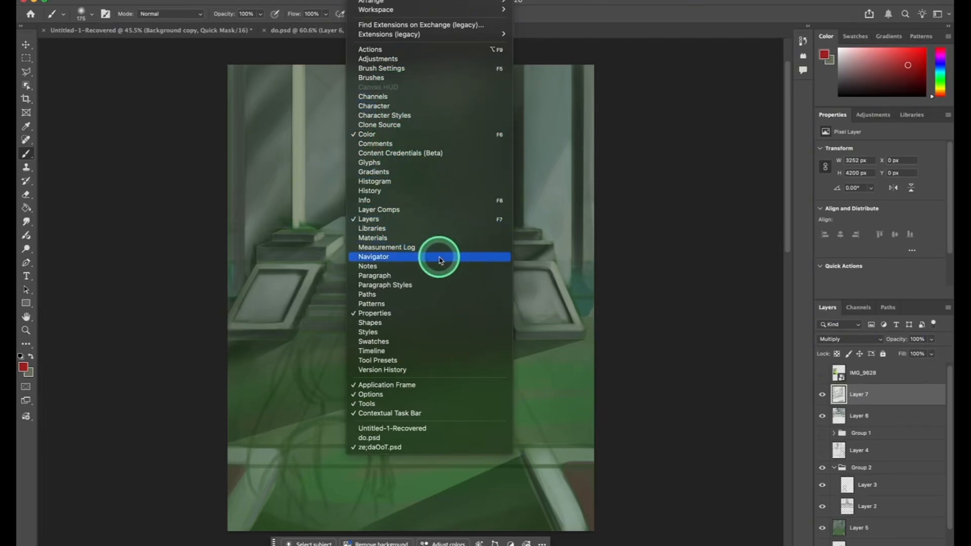
click(420, 257)
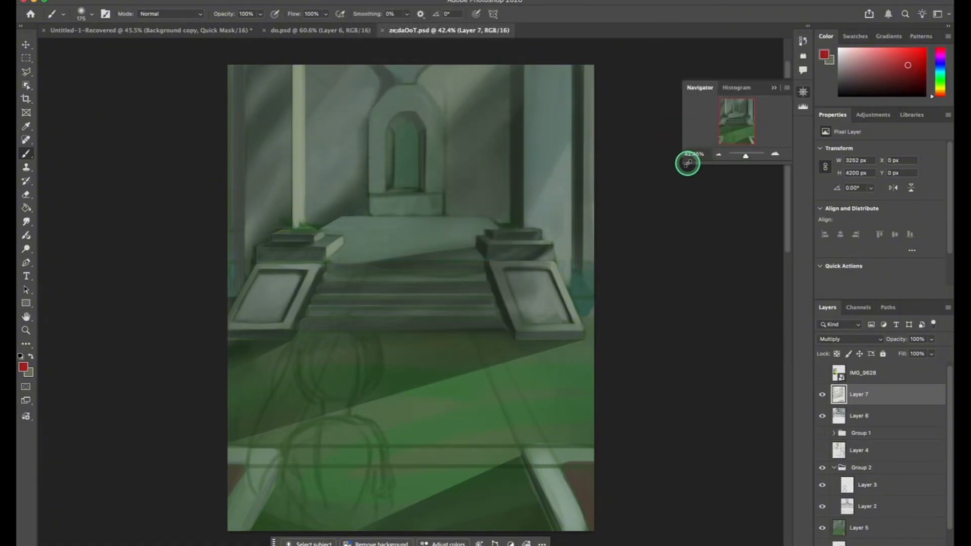
drag(687, 162, 625, 287)
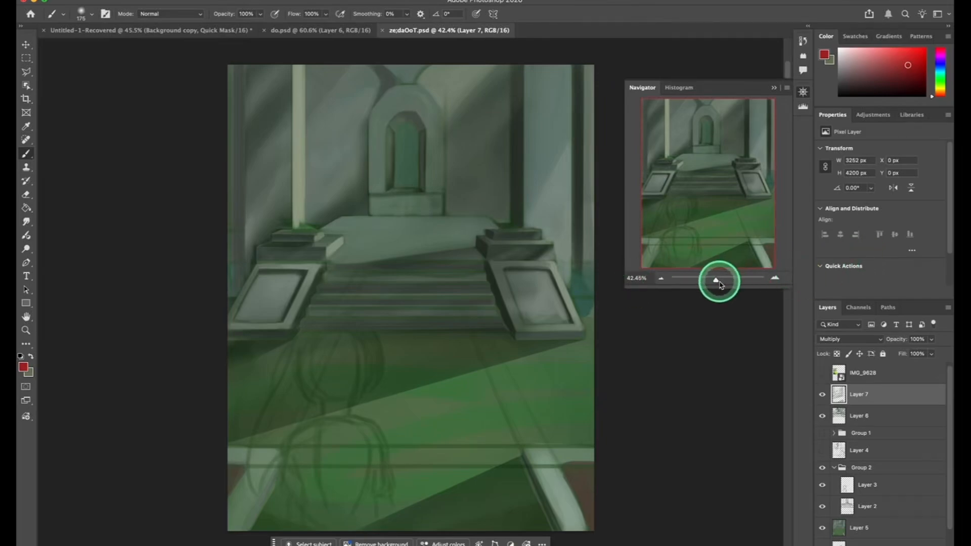
drag(720, 285, 724, 283)
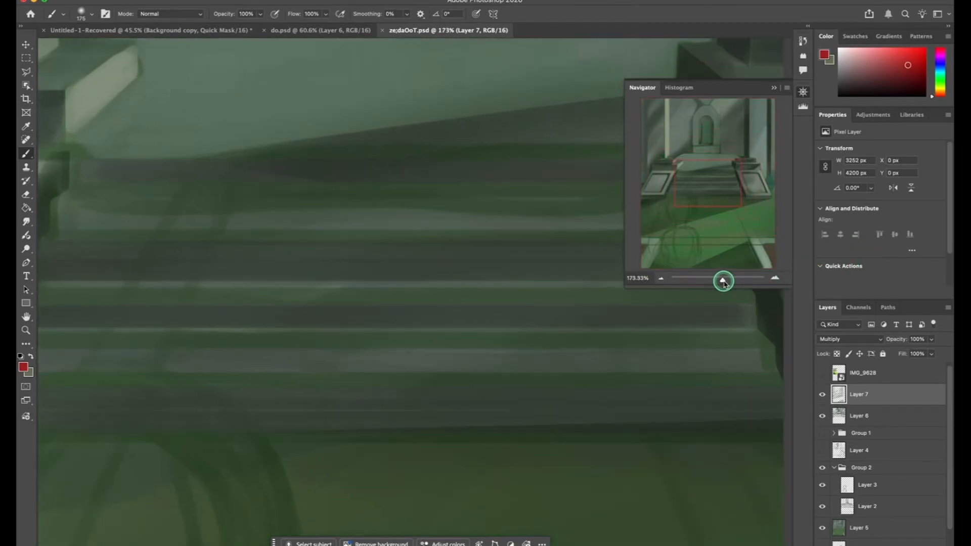
mouse_move(713, 191)
mouse_down()
mouse_move(703, 193)
mouse_move(687, 170)
mouse_move(699, 135)
mouse_move(726, 145)
mouse_move(728, 180)
mouse_up()
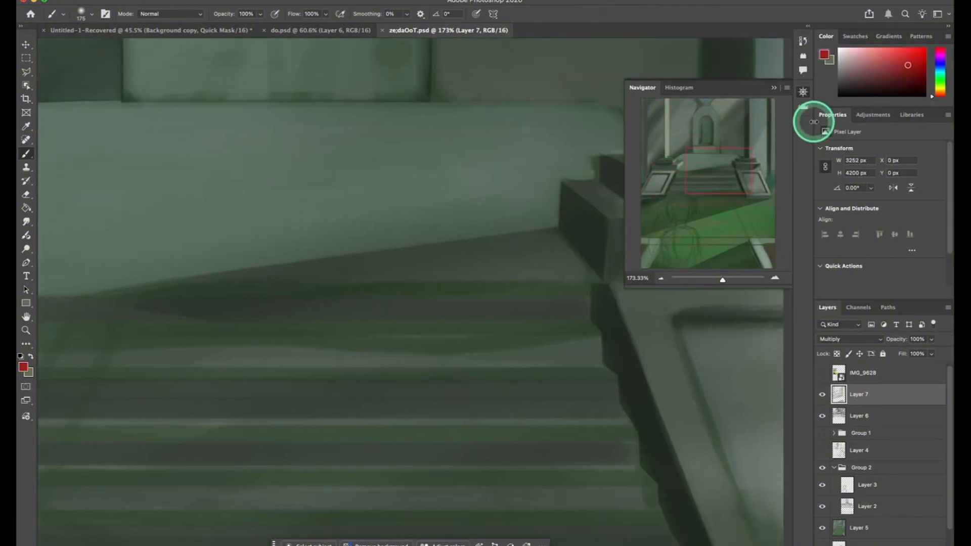
Dock the Navigator in the same group as Color and collapse the remaining Histogram
drag(646, 87, 834, 37)
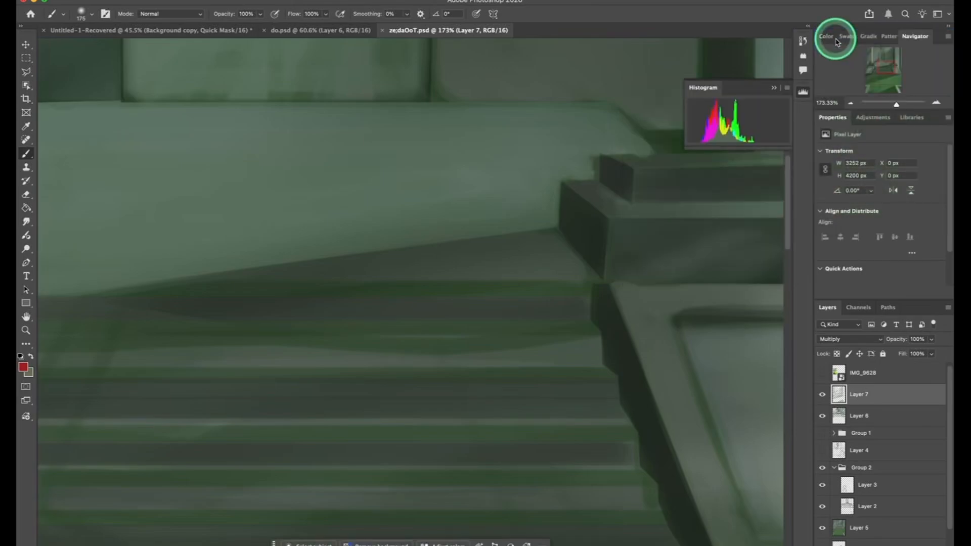
click(803, 94)
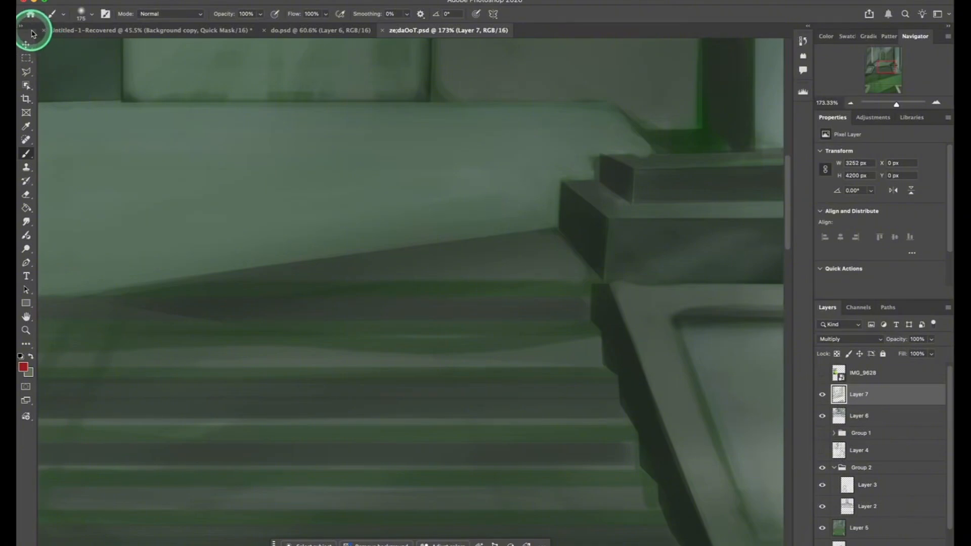
Look through the Brush tool's presets, its brush size and hardness settings, and its blending modes
click(59, 20)
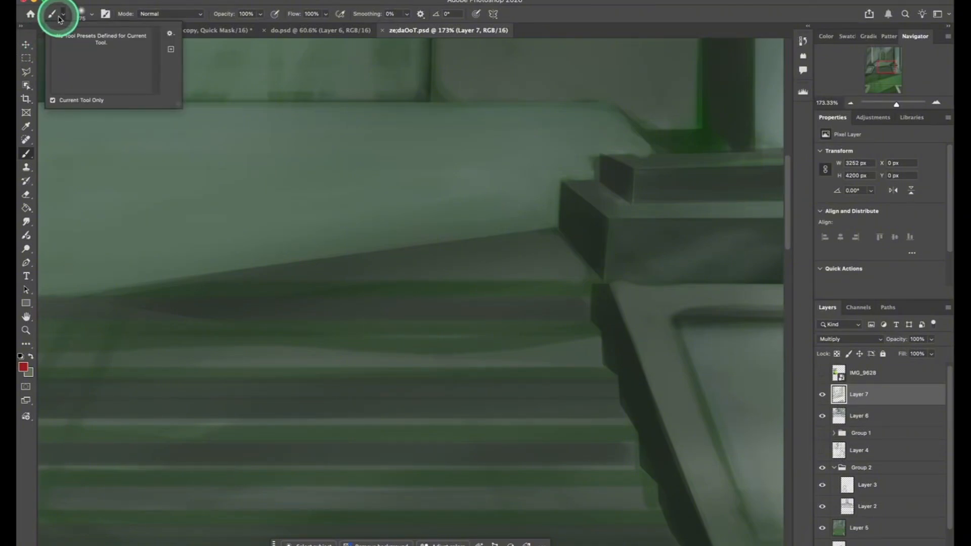
click(59, 19)
click(94, 19)
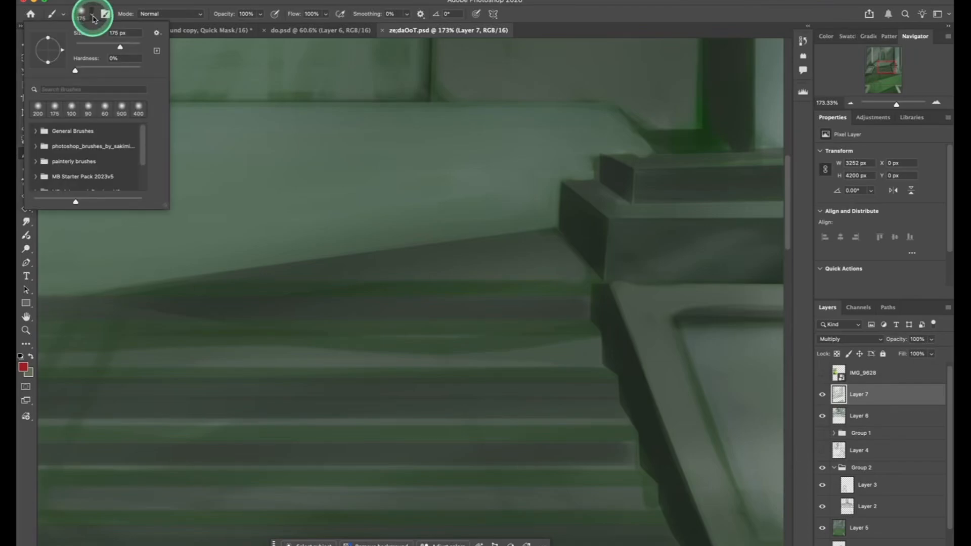
click(94, 19)
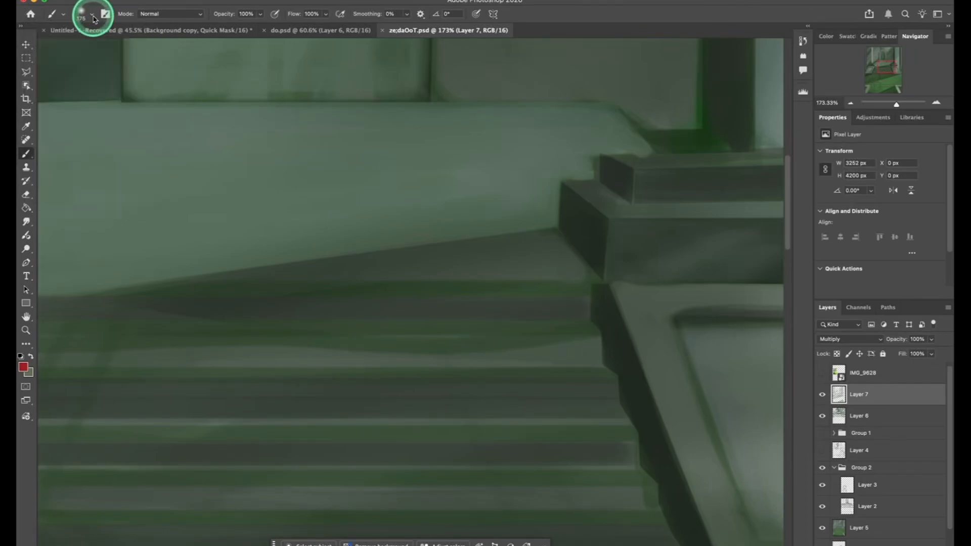
click(153, 15)
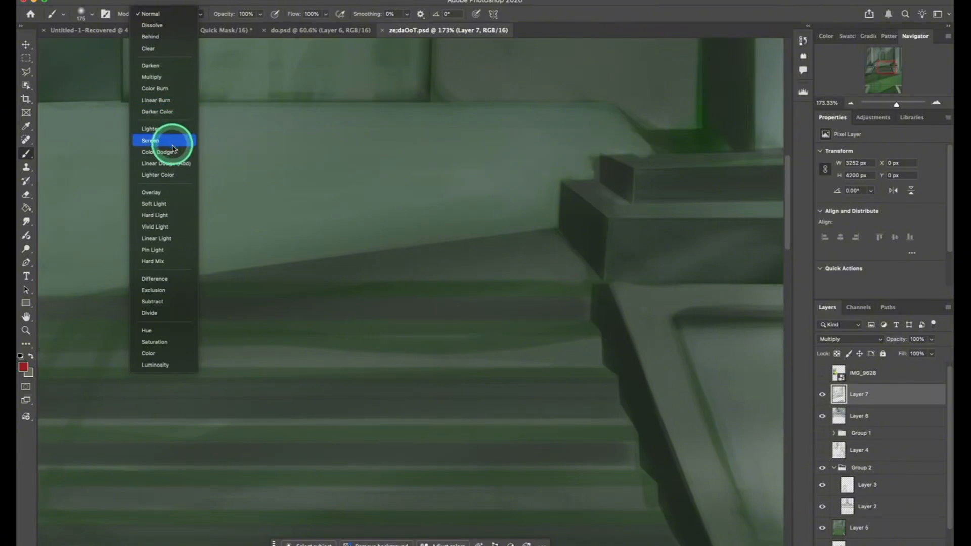
click(219, 20)
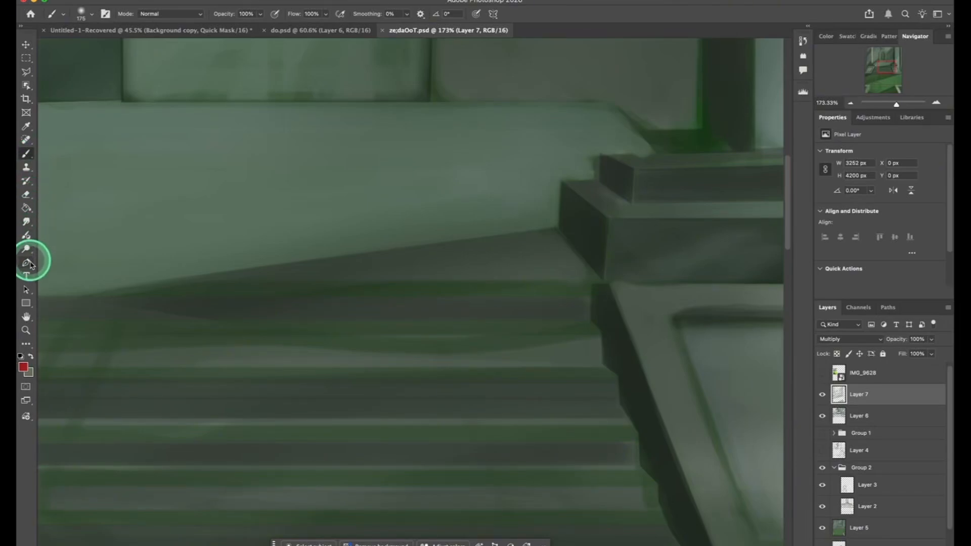
Check the Edit Toolbar option for customizing the available tools
click(29, 348)
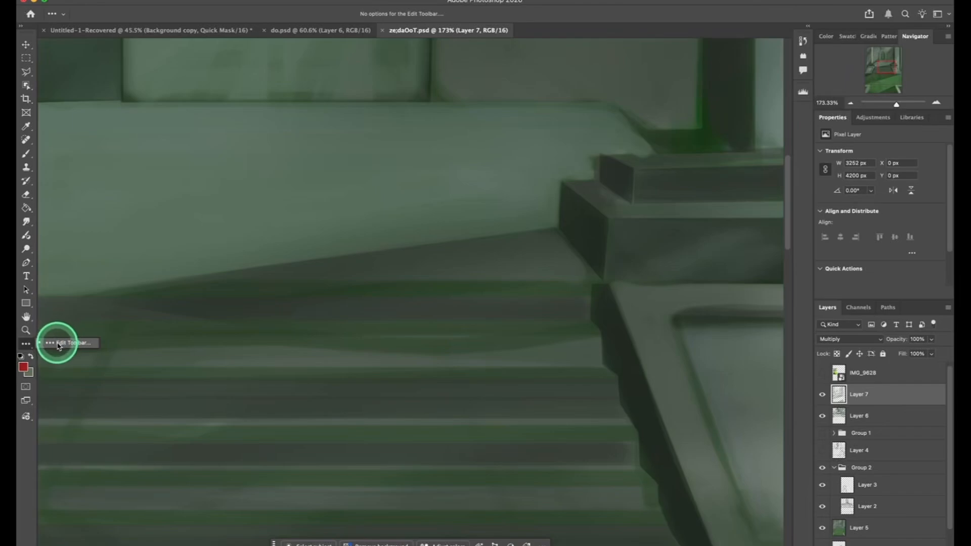
click(21, 346)
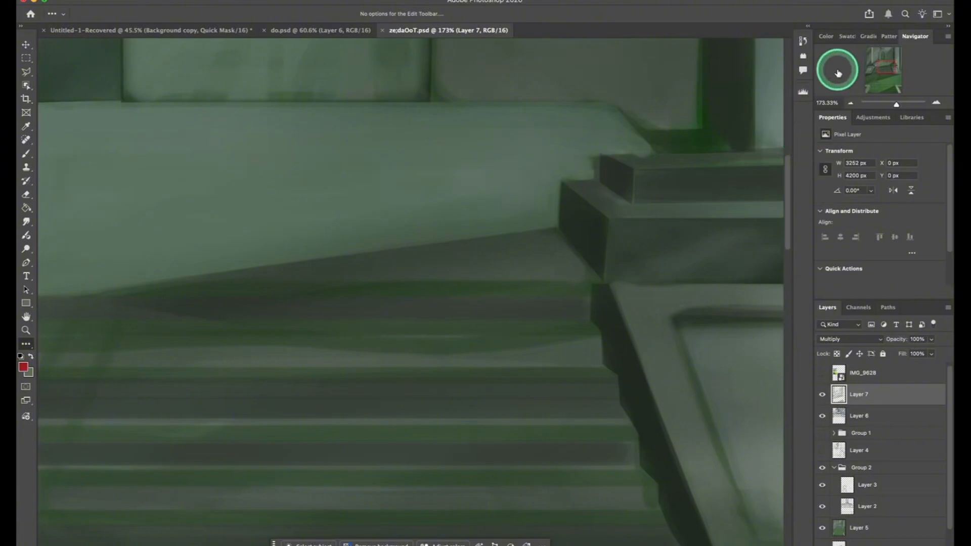
Look briefly at the collapsed History, Plugins, Comments and Histogram panels, closing each one again
click(804, 41)
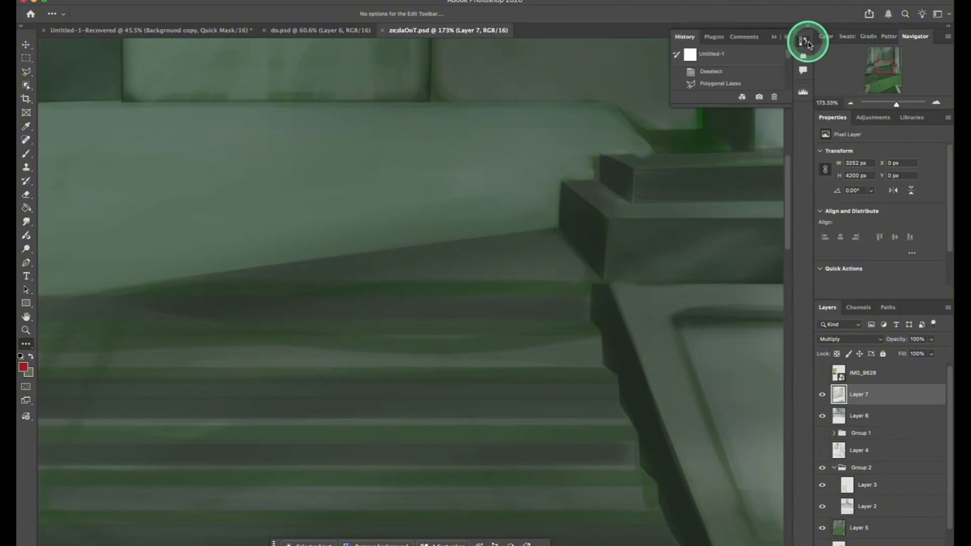
click(808, 45)
click(807, 58)
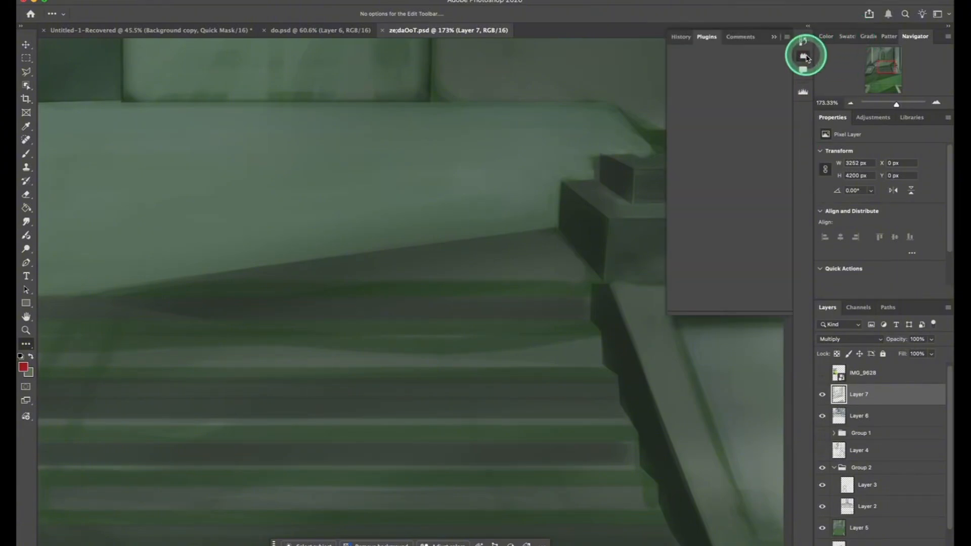
click(806, 57)
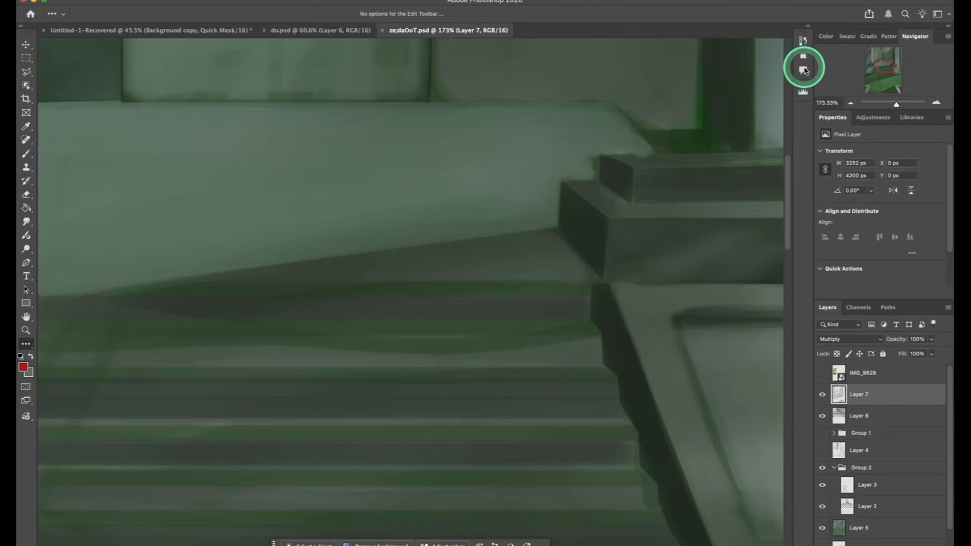
click(804, 71)
click(805, 71)
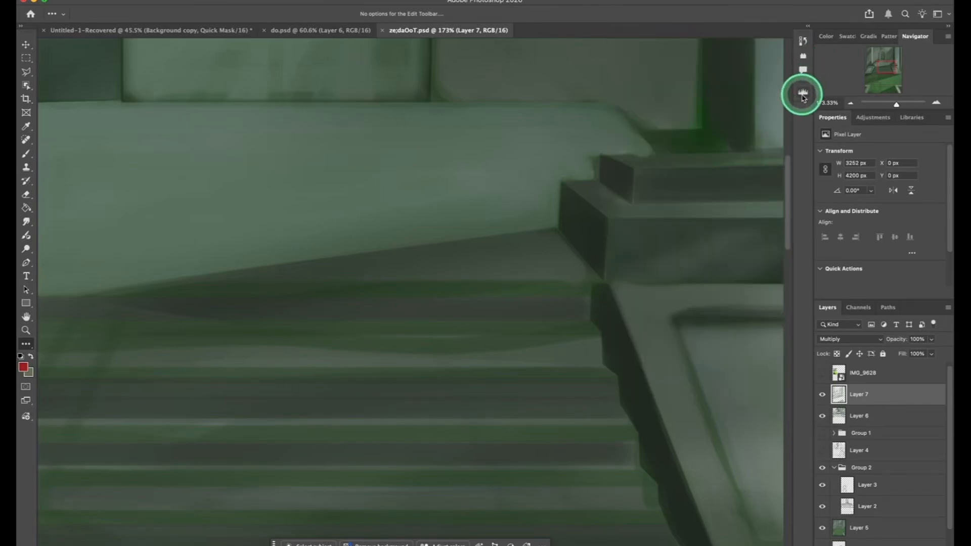
click(803, 93)
click(803, 93)
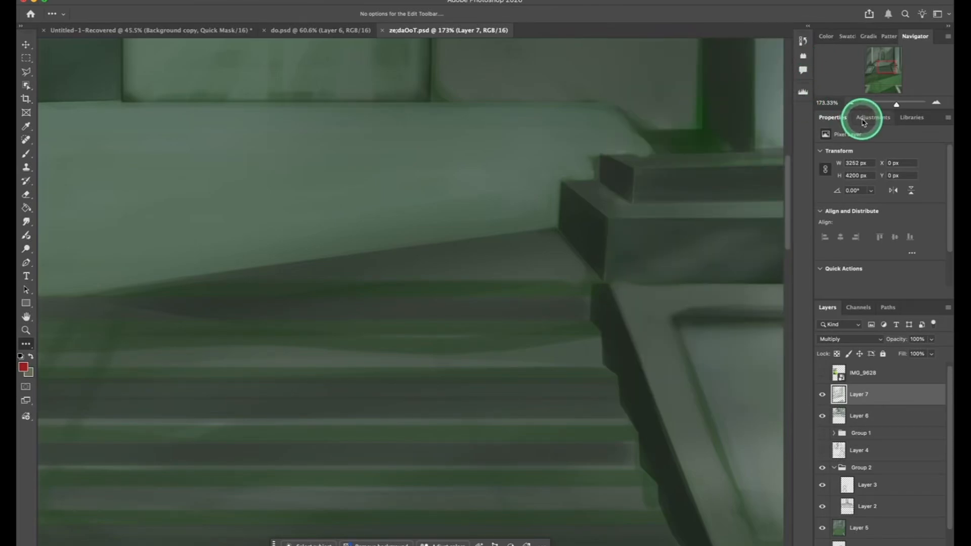
Look through Adjustments, Libraries, Channels and Paths, returning to the layer list and the single adjustments
click(865, 118)
click(909, 119)
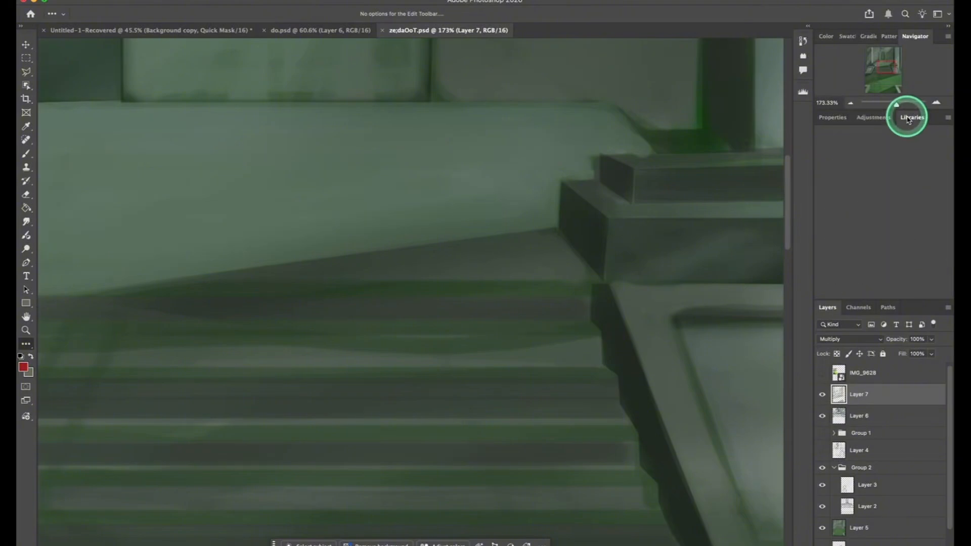
click(863, 311)
click(889, 308)
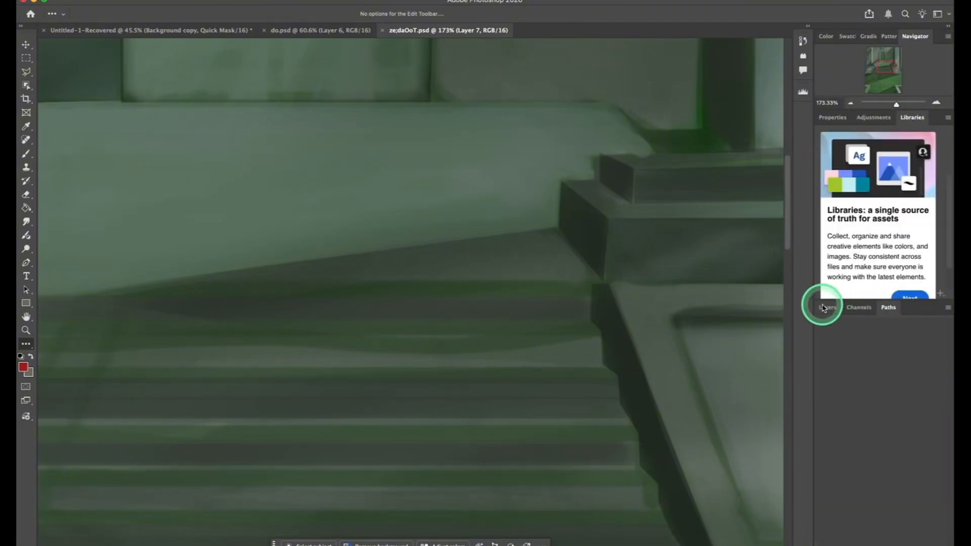
click(828, 309)
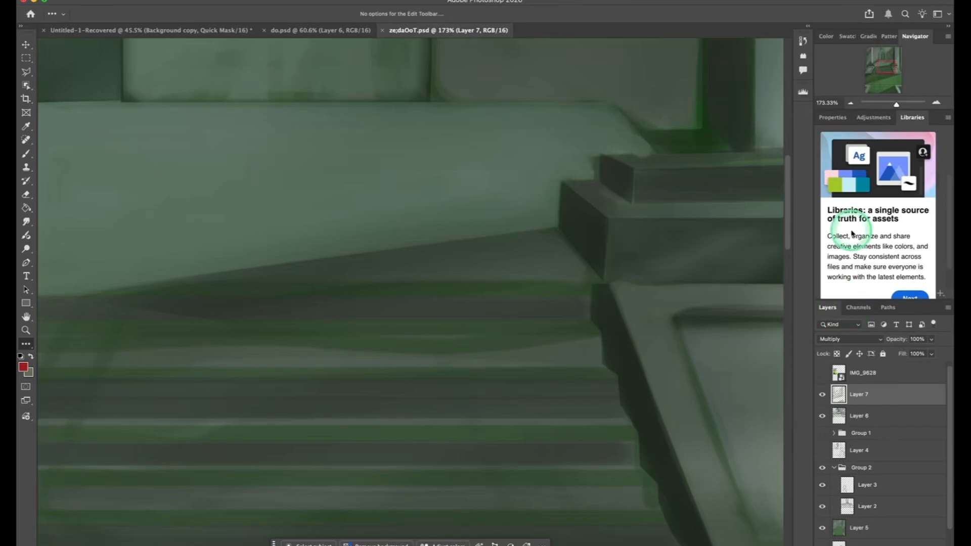
click(874, 117)
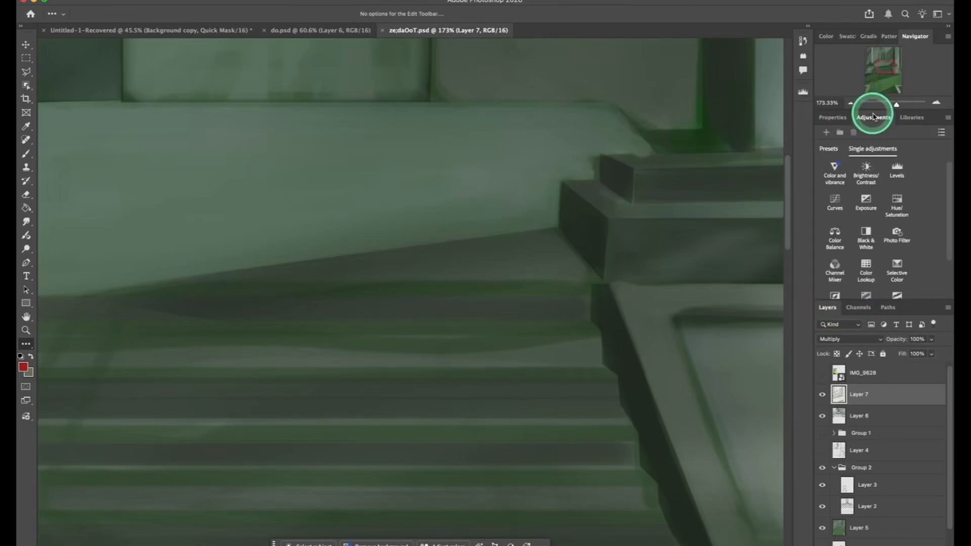
Try brightening the midtones with a Levels adjustment layer above Layer 7, and undo it
click(896, 168)
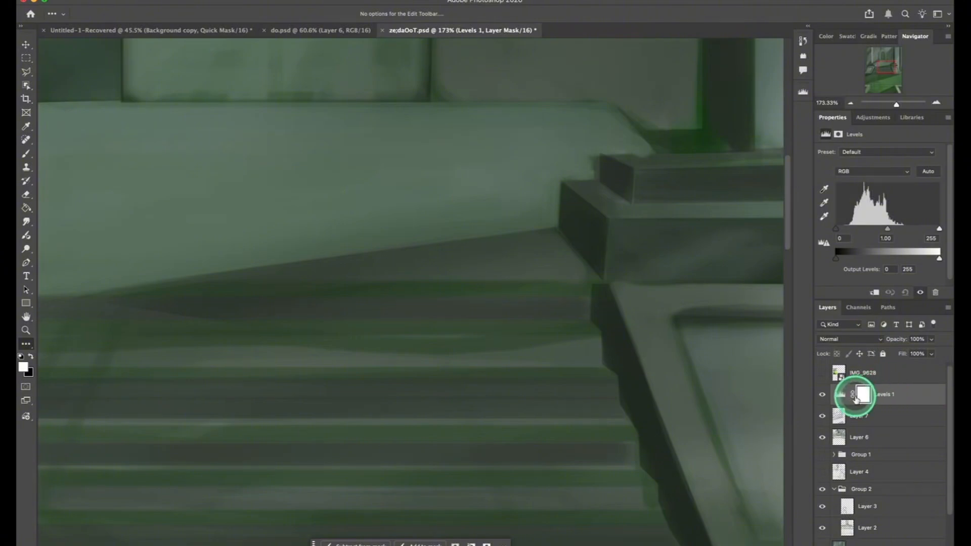
click(887, 261)
click(888, 238)
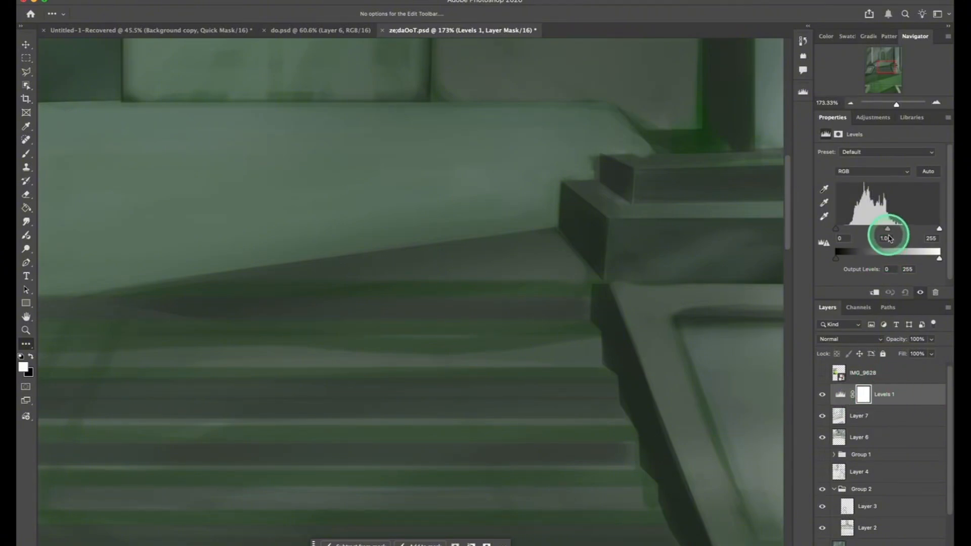
drag(903, 233, 876, 238)
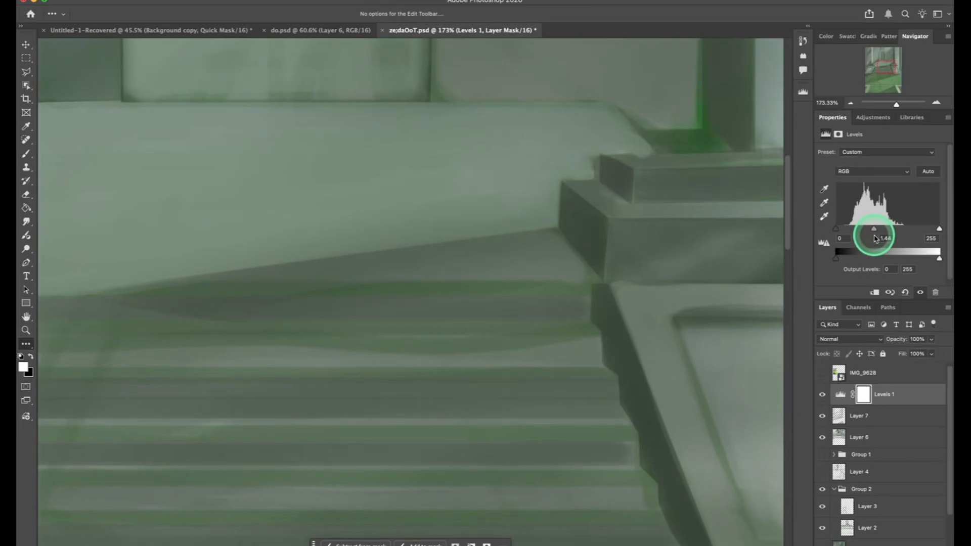
key(super+z)
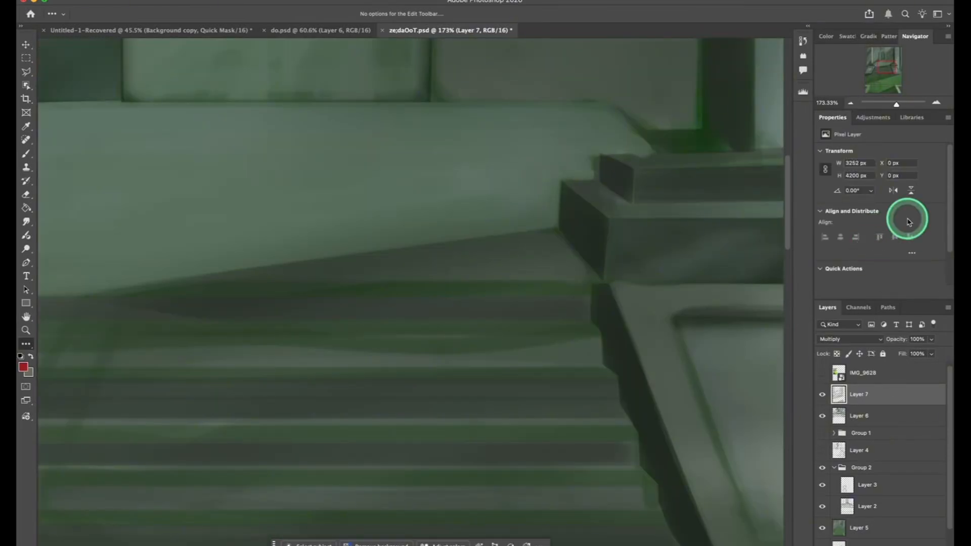
Add a Color Balance adjustment above Layer 7 with midtones at Cyan-Red +32, Magenta-Green -30 and Yellow-Blue -2
click(873, 117)
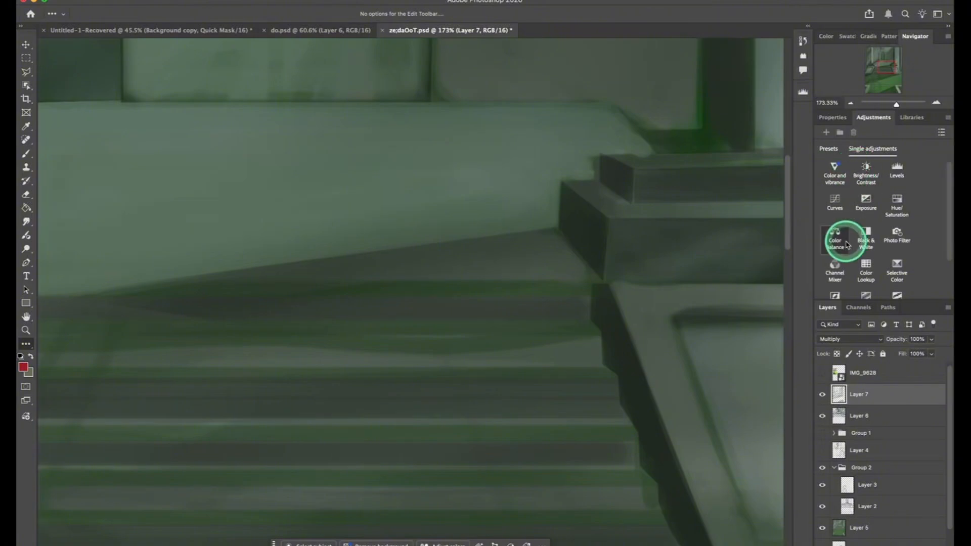
click(842, 243)
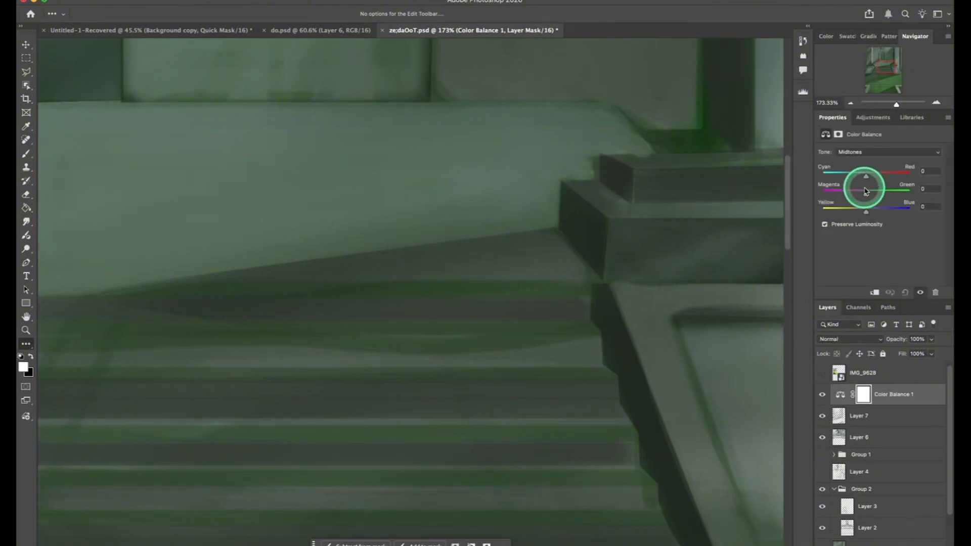
drag(870, 180, 864, 212)
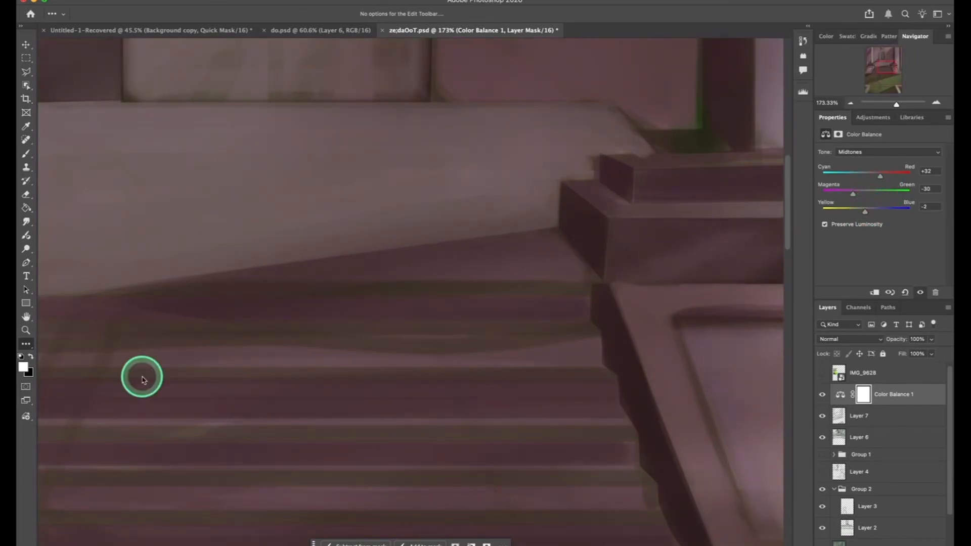
Fit the whole painting in view and compare it with and without Color Balance 1, leaving that layer hidden
double_click(27, 317)
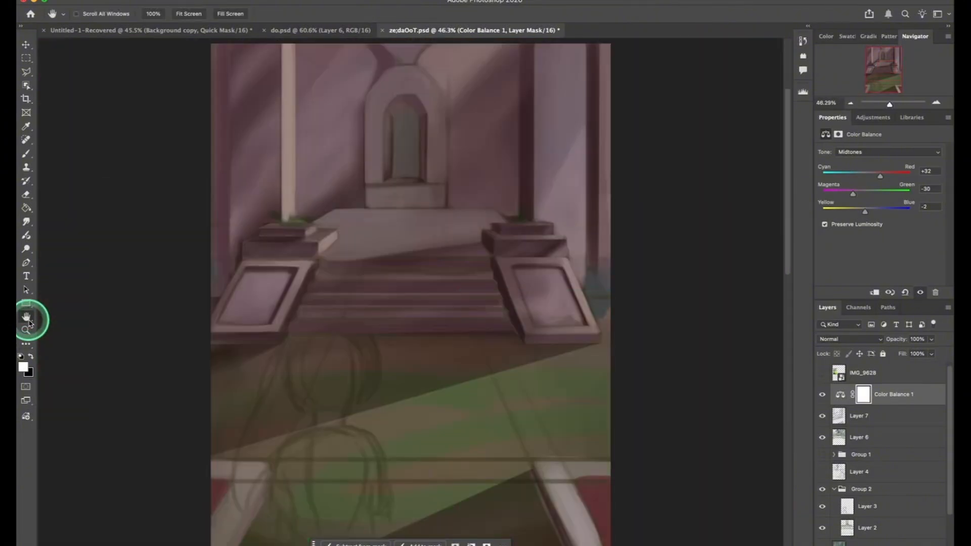
click(823, 396)
click(823, 395)
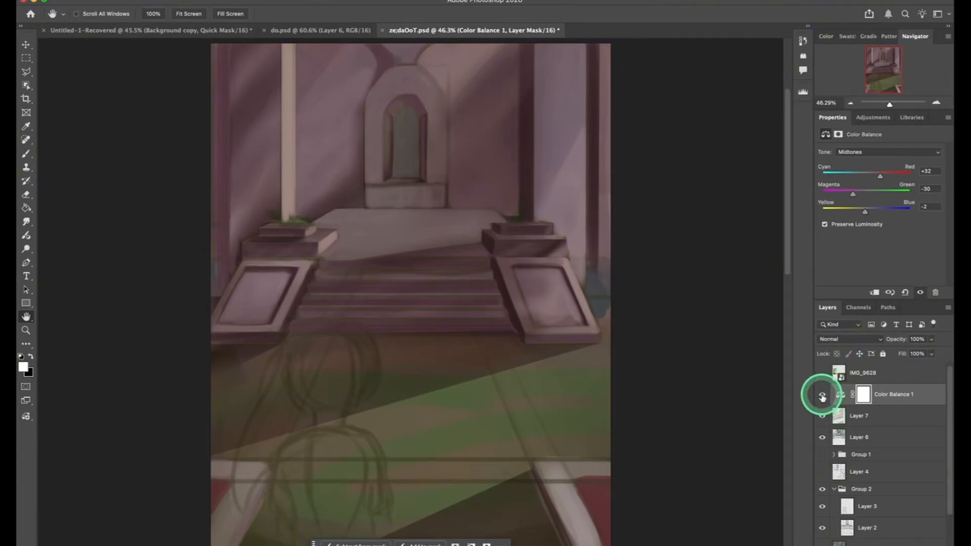
click(822, 395)
Select Layer 7 and look through its layer blending modes, keeping Multiply
click(856, 414)
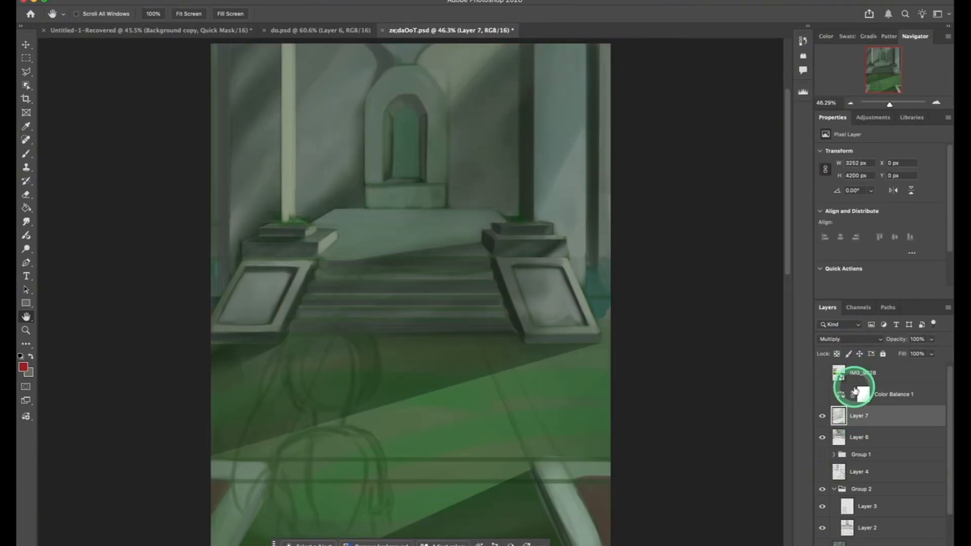
click(849, 340)
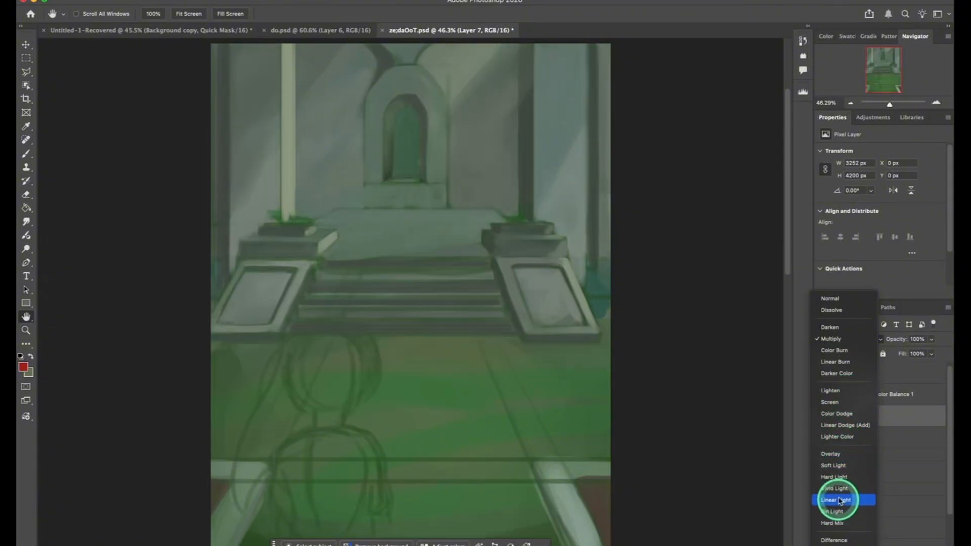
click(917, 305)
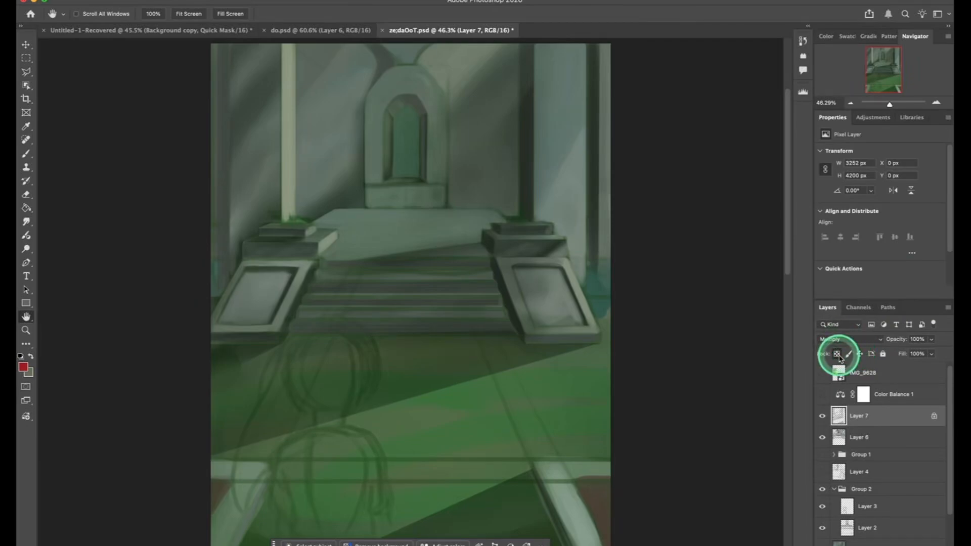
Try the transparency, image pixel and position locks on Layer 7, leaving the layer unlocked
click(837, 354)
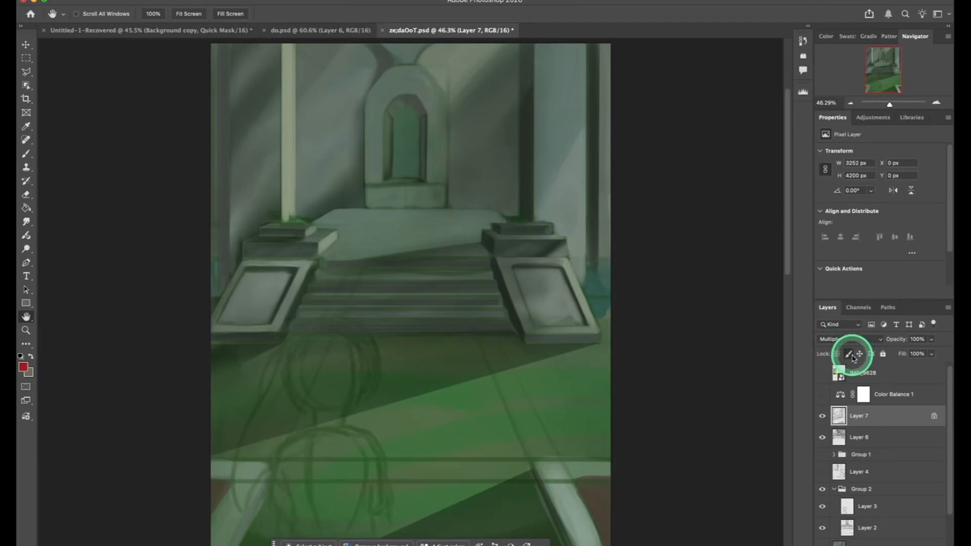
click(851, 355)
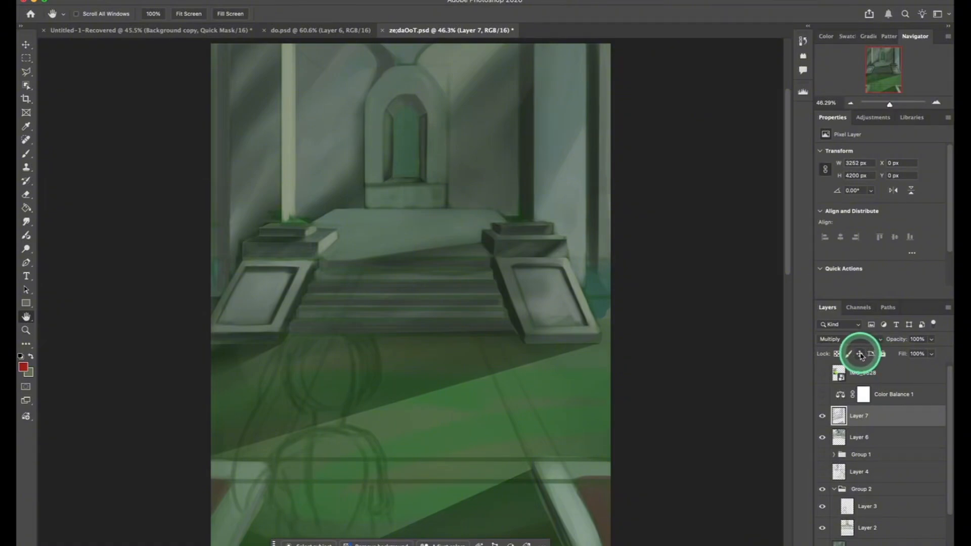
click(861, 354)
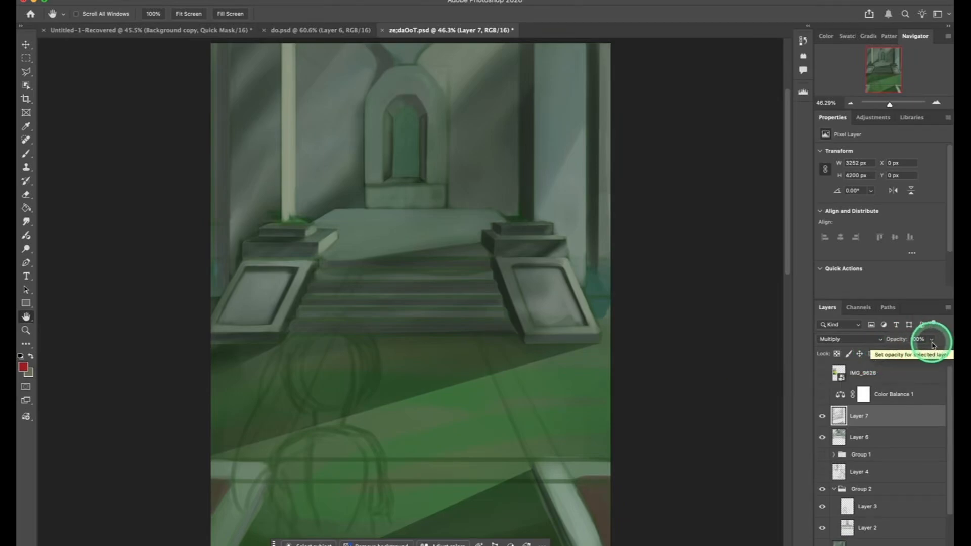
Check Layer 7's opacity slider and the list of available layer effects without applying anything
drag(933, 346, 953, 340)
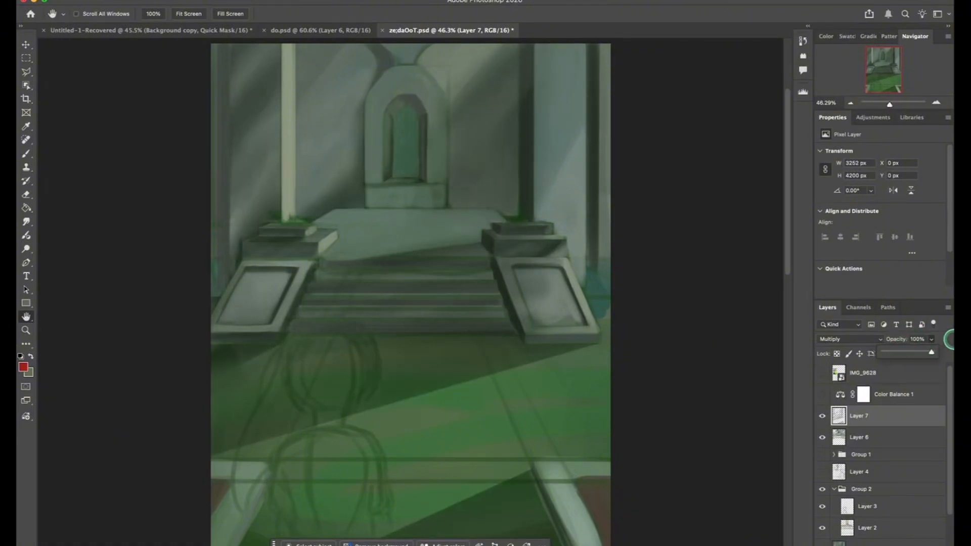
click(938, 344)
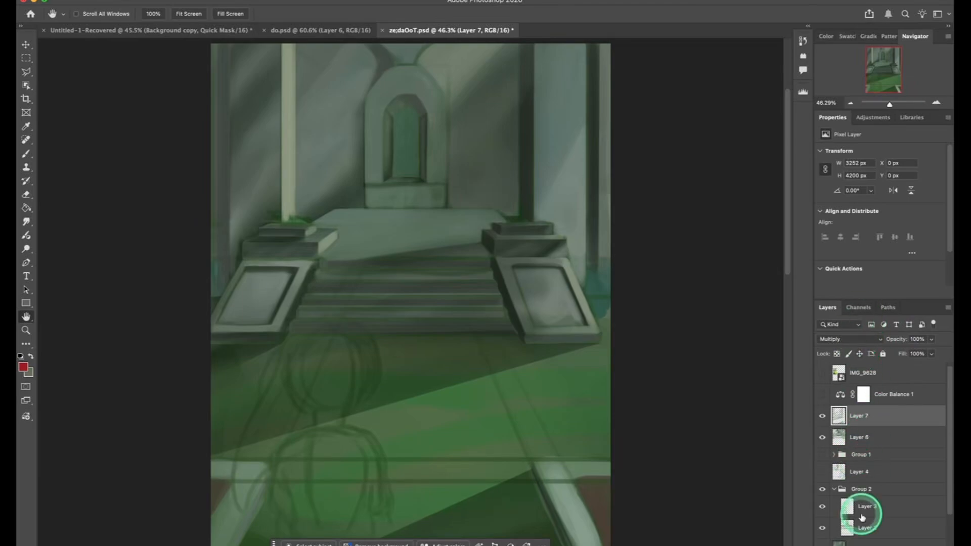
click(871, 544)
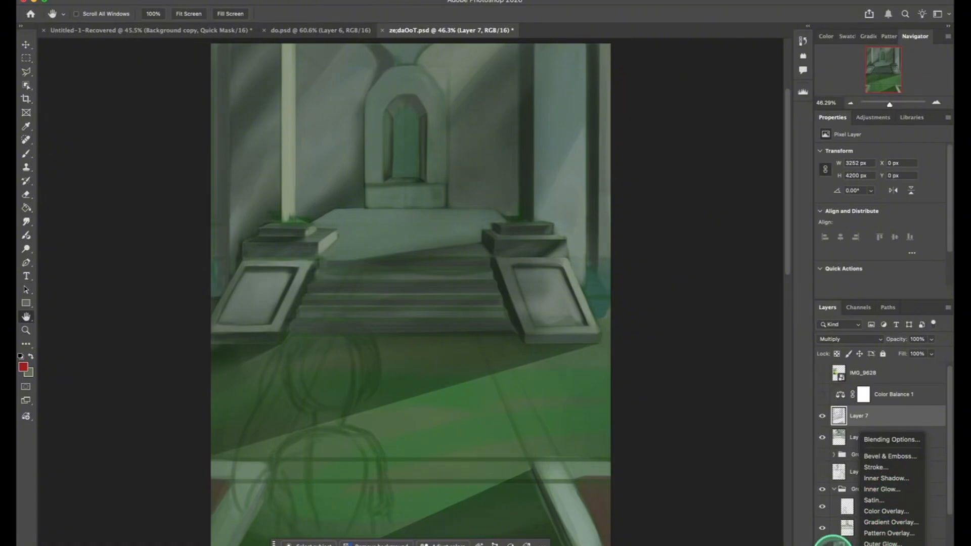
click(833, 545)
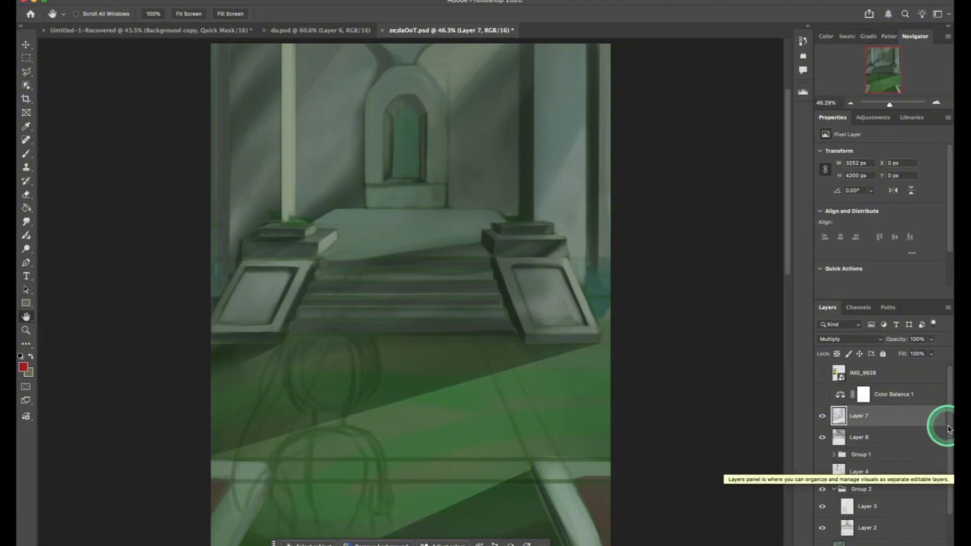
Look through the extra options offered for Layers and for Properties, closing each list again
click(946, 309)
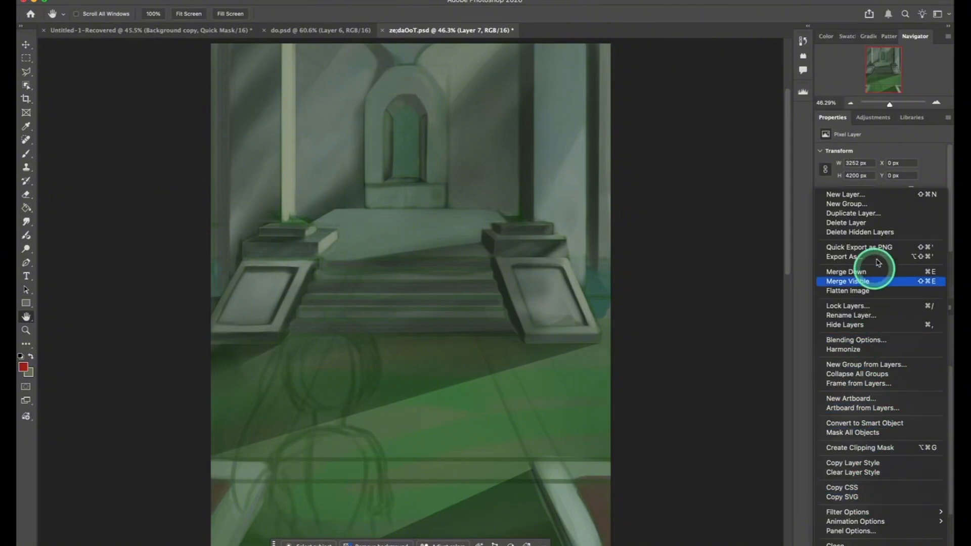
click(807, 299)
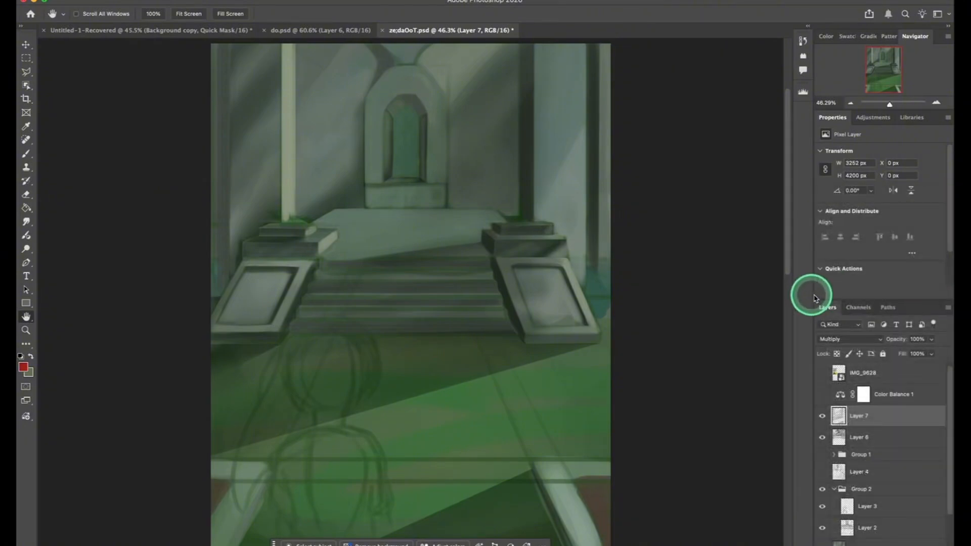
click(948, 120)
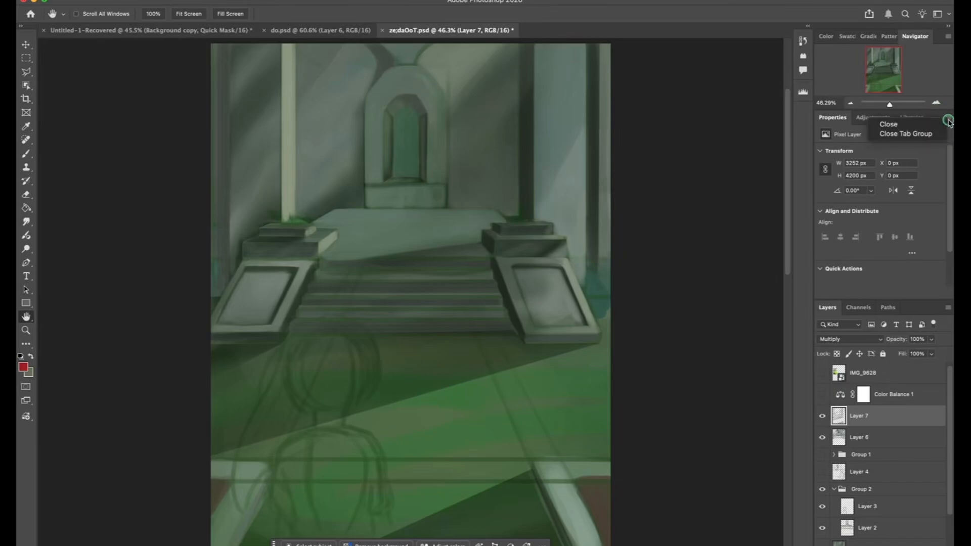
click(948, 122)
Compare the extra options of Adjustments with the image adjustment commands, without applying any
click(873, 117)
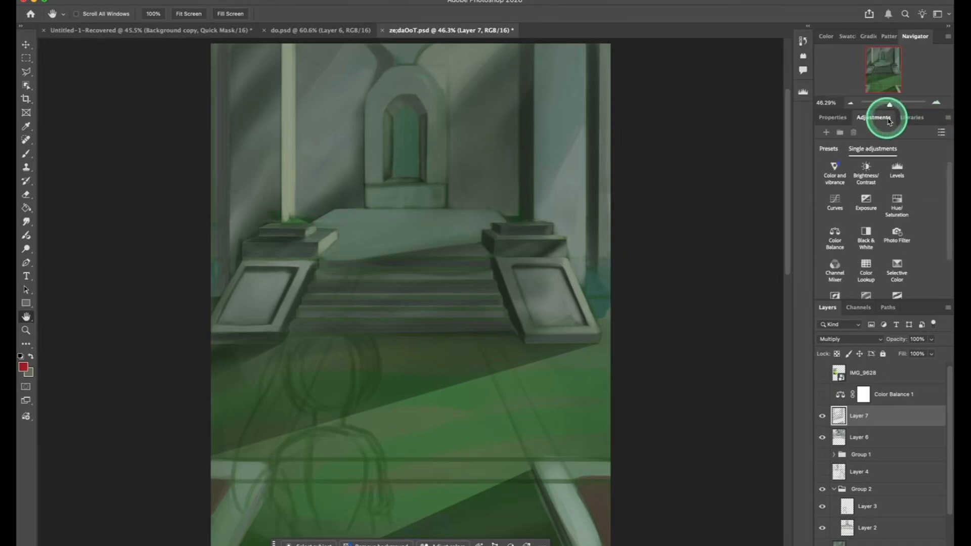
click(947, 119)
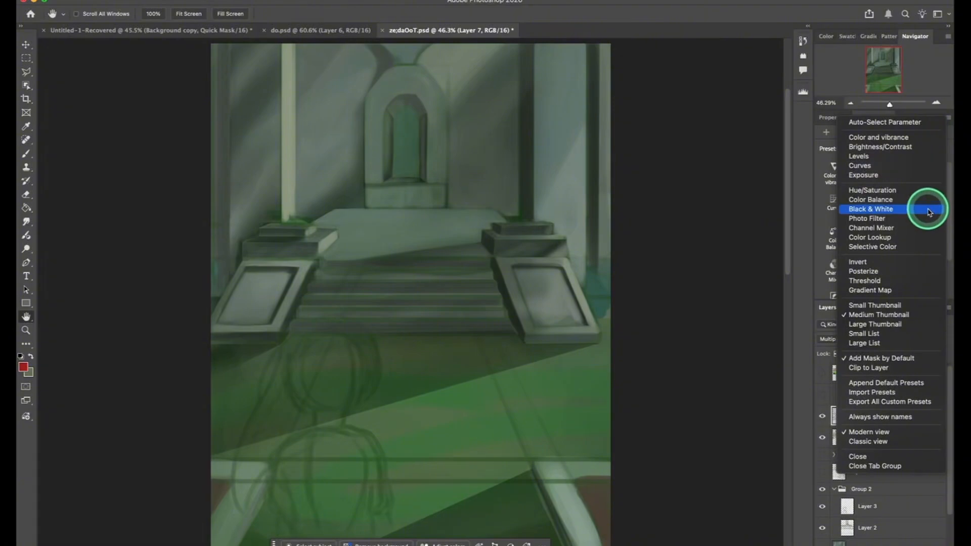
click(950, 121)
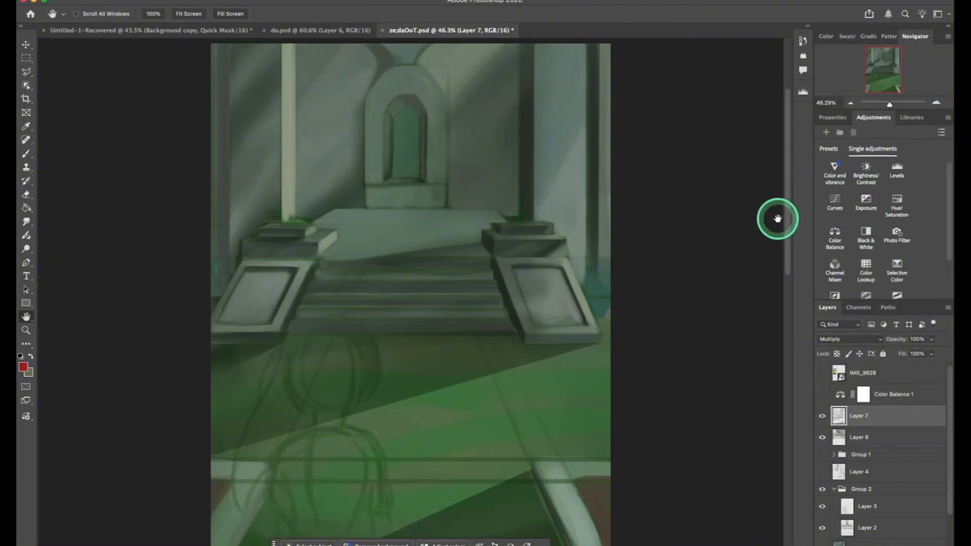
click(164, 1)
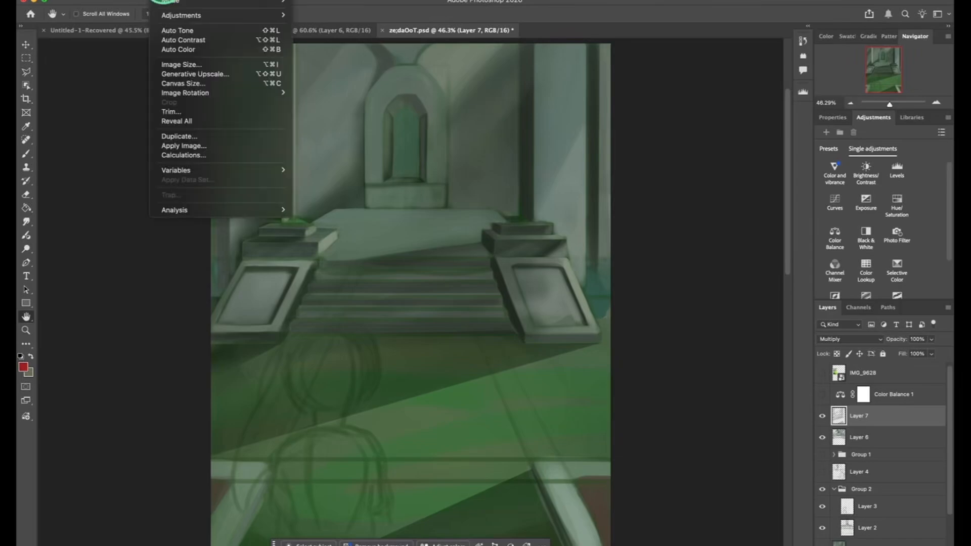
mouse_move(203, 21)
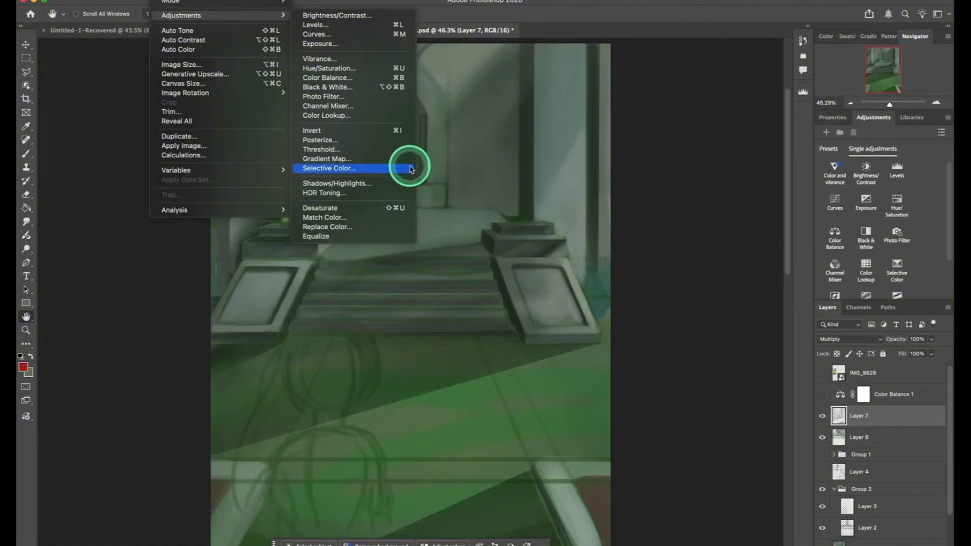
click(804, 171)
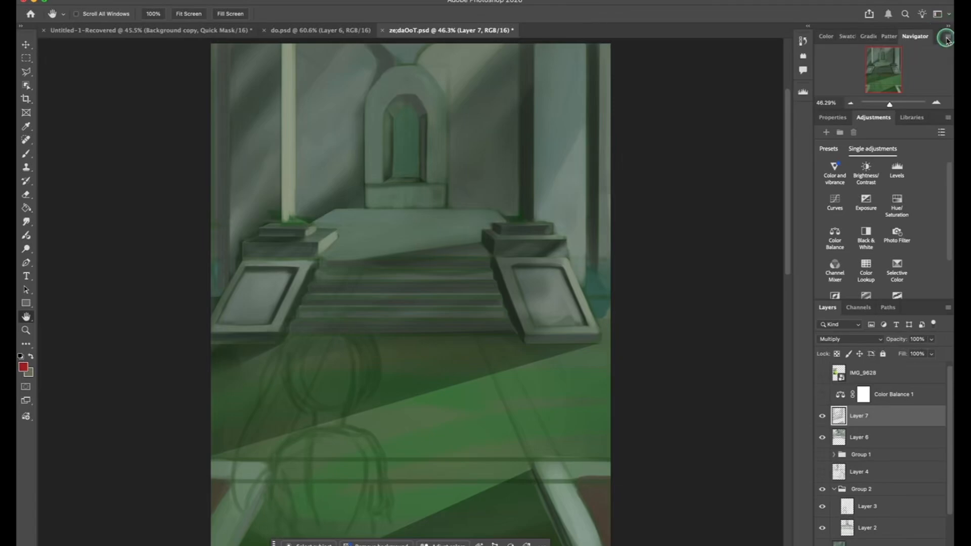
Check the Navigator's options, and look through the Patterns, Gradients and Swatches collections
click(947, 41)
click(946, 39)
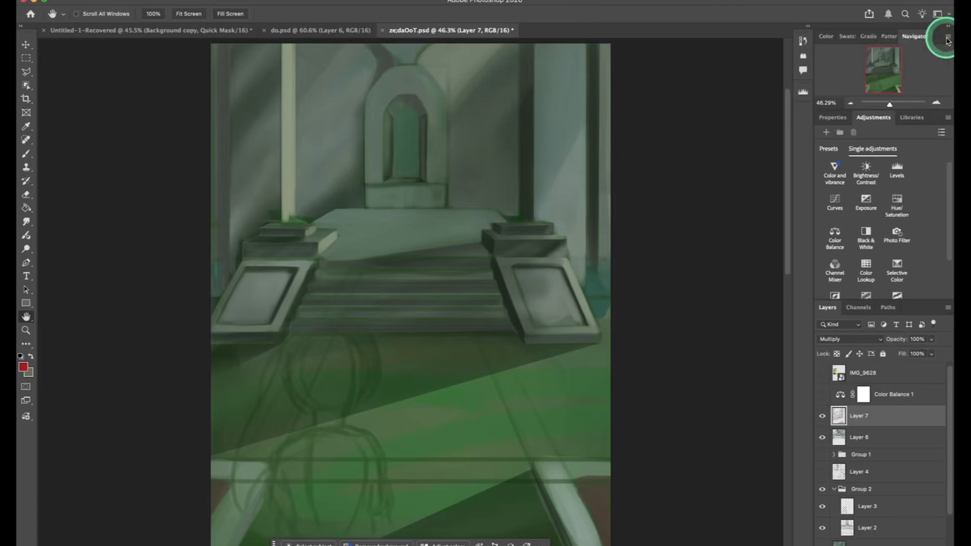
click(890, 38)
click(865, 37)
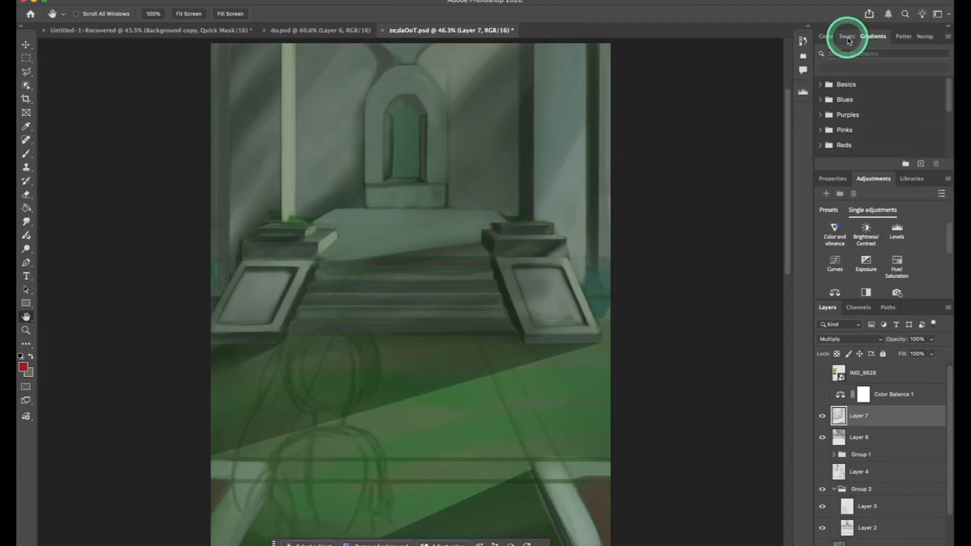
click(849, 37)
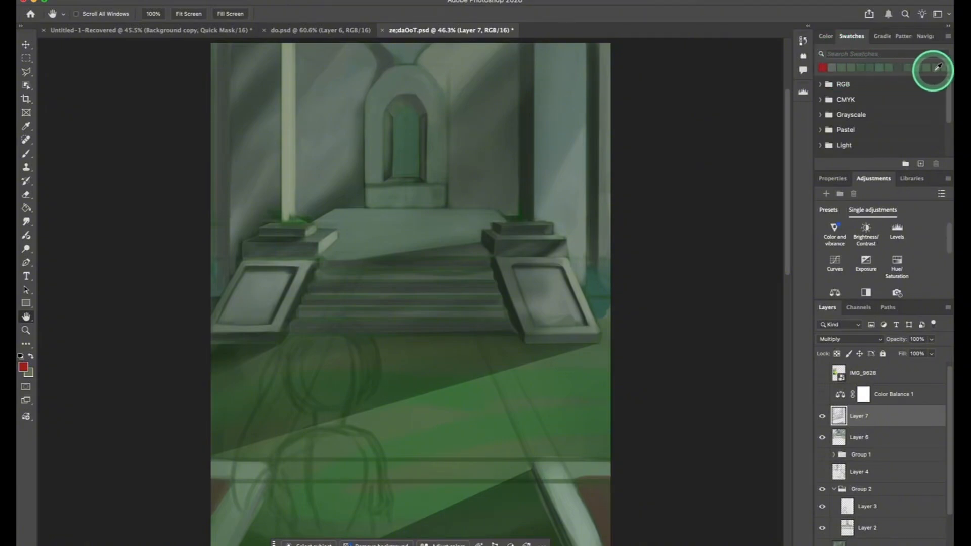
Show the Color panel and change its color picker from Hue Cube to Color Wheel
click(826, 36)
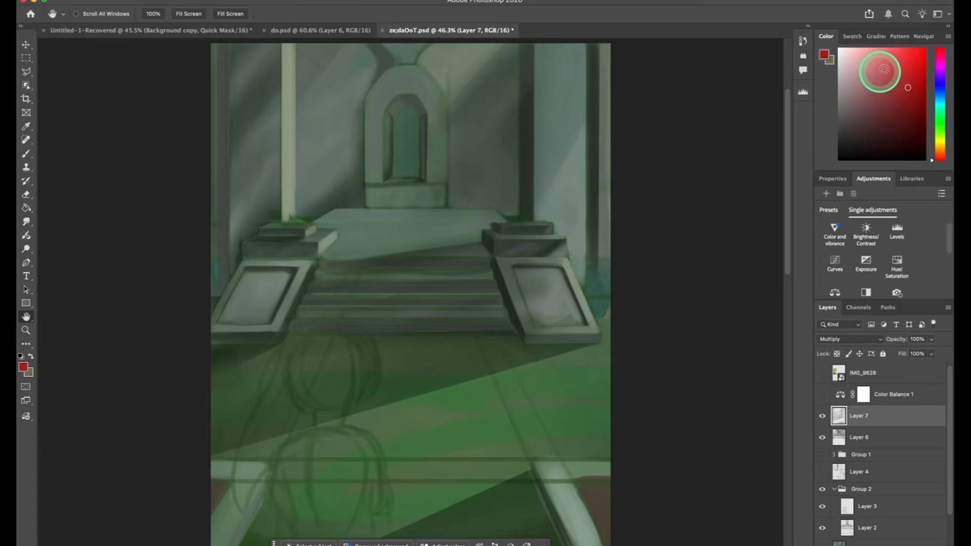
click(948, 39)
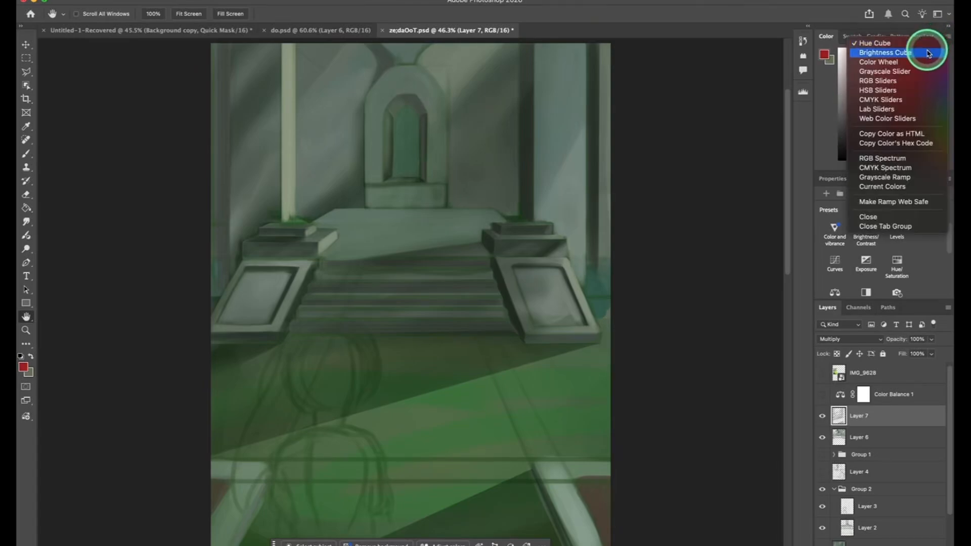
click(929, 54)
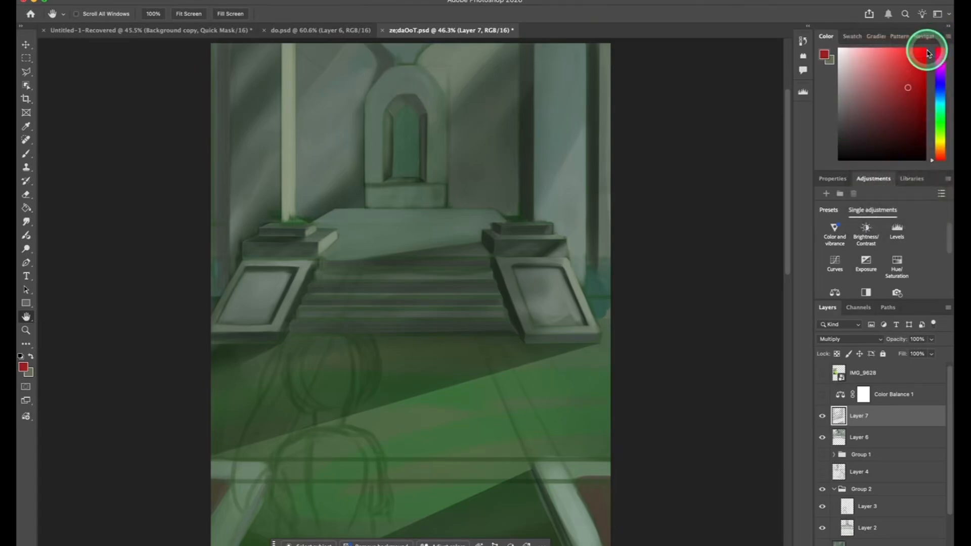
click(949, 38)
click(929, 60)
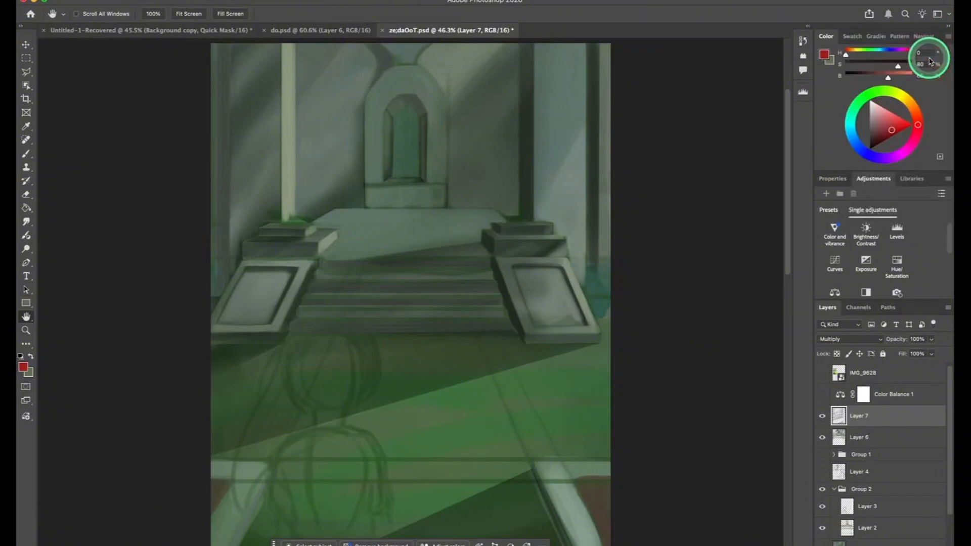
Check the Color panel's extra options without choosing any, and switch the workspace to Motion
click(949, 40)
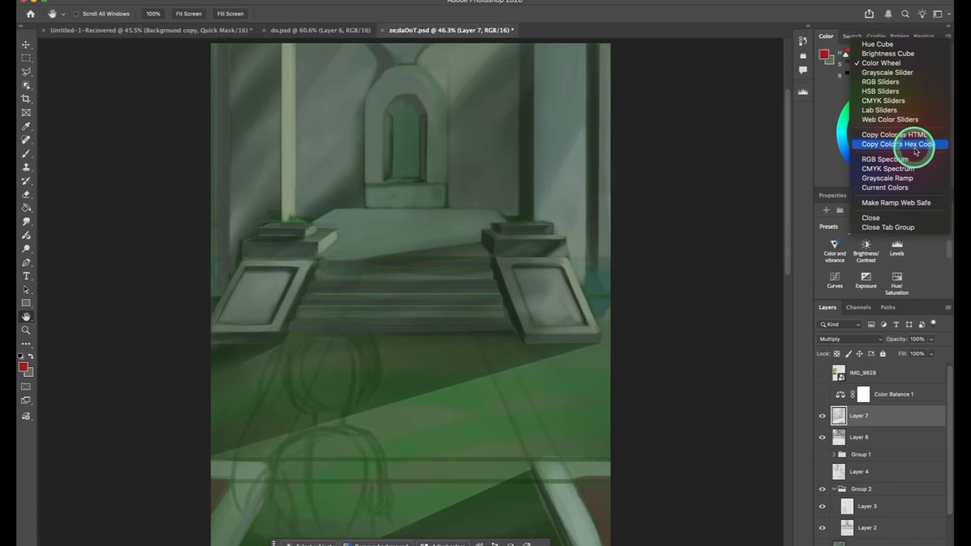
click(947, 92)
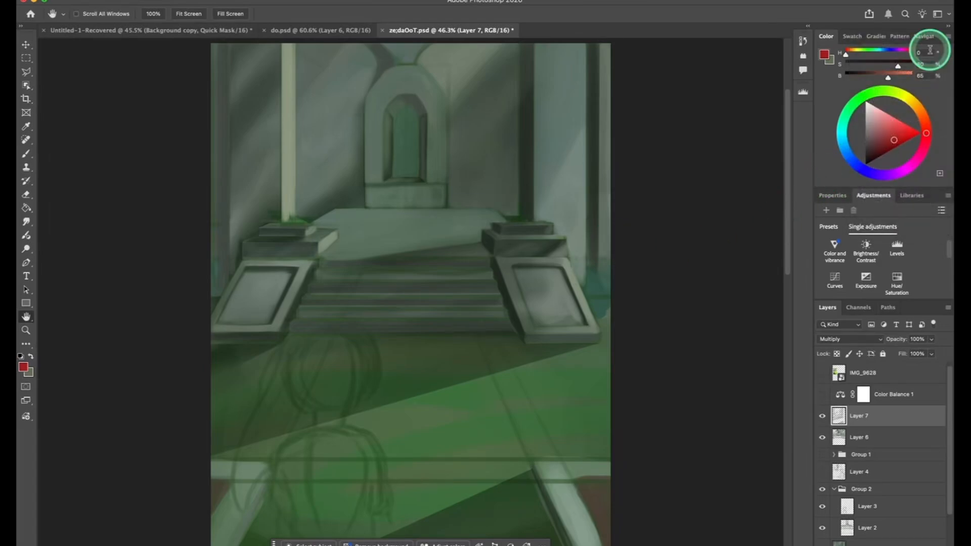
click(939, 15)
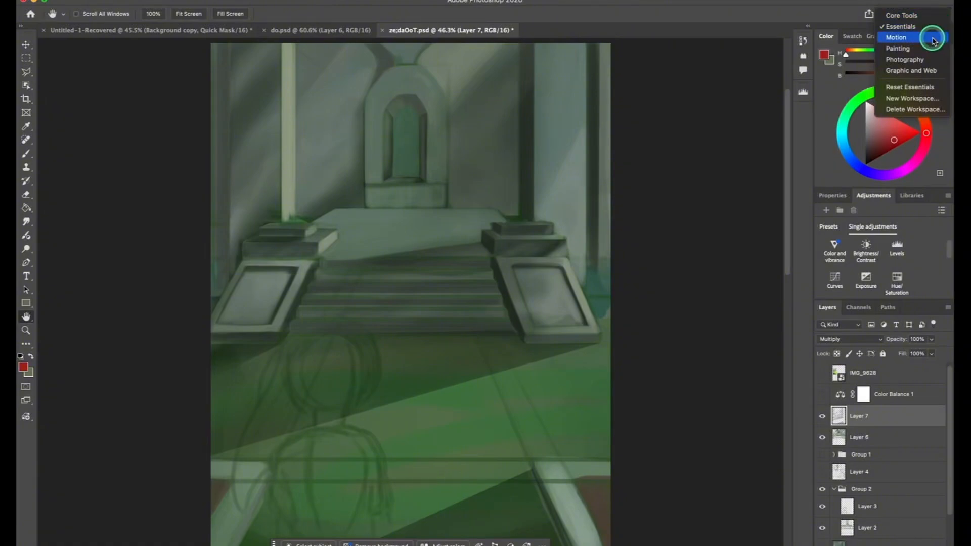
click(929, 38)
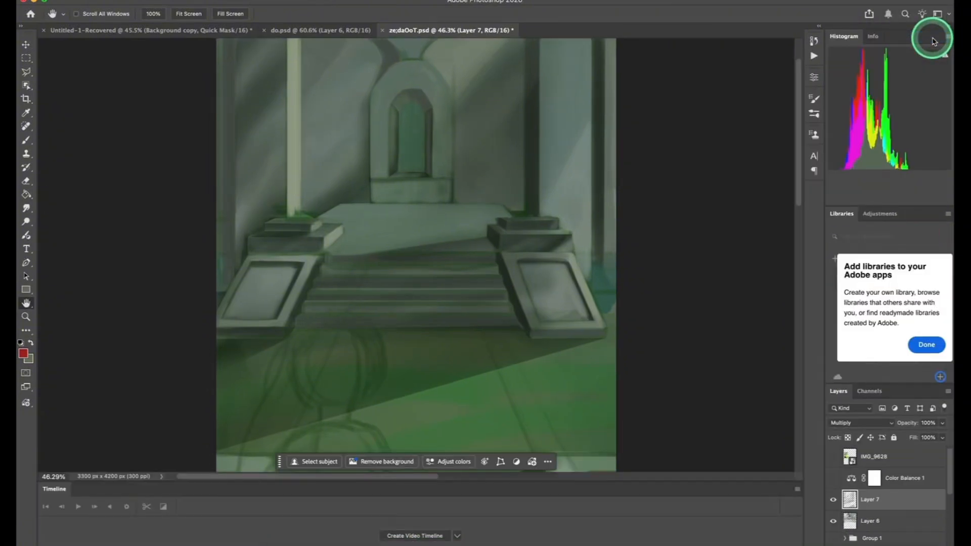
Look through the collapsed Actions, Properties, Brush Settings, Clone Source and Character panels, closing each again
click(814, 56)
click(815, 79)
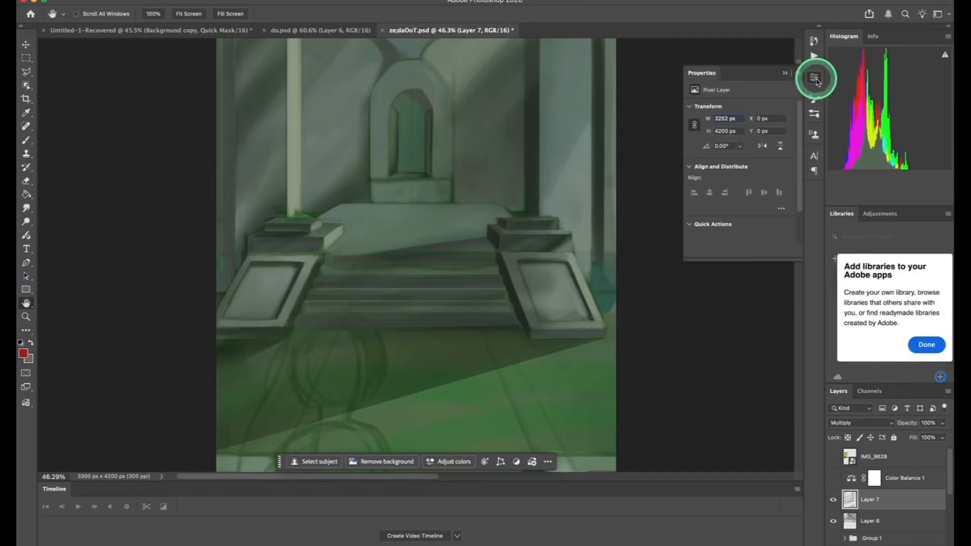
click(815, 78)
click(815, 100)
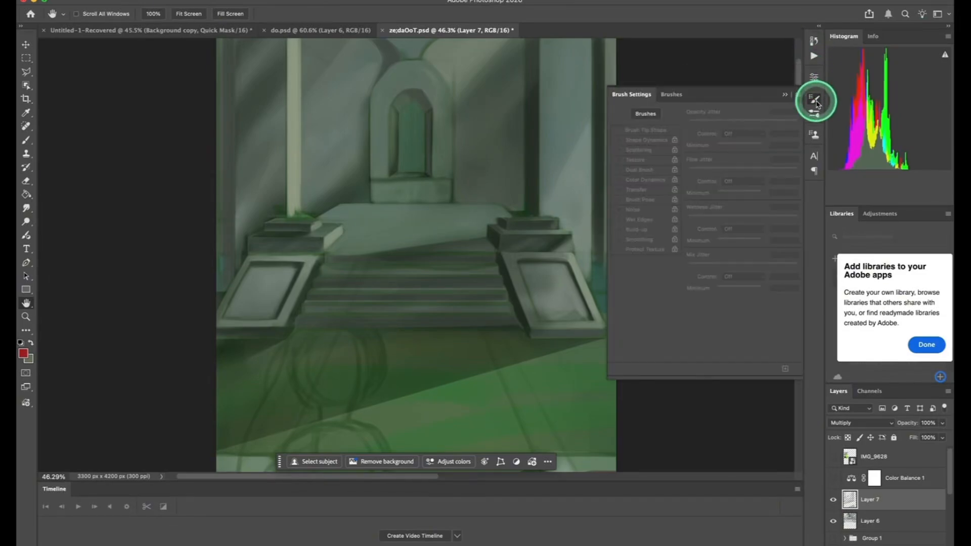
click(815, 100)
click(814, 134)
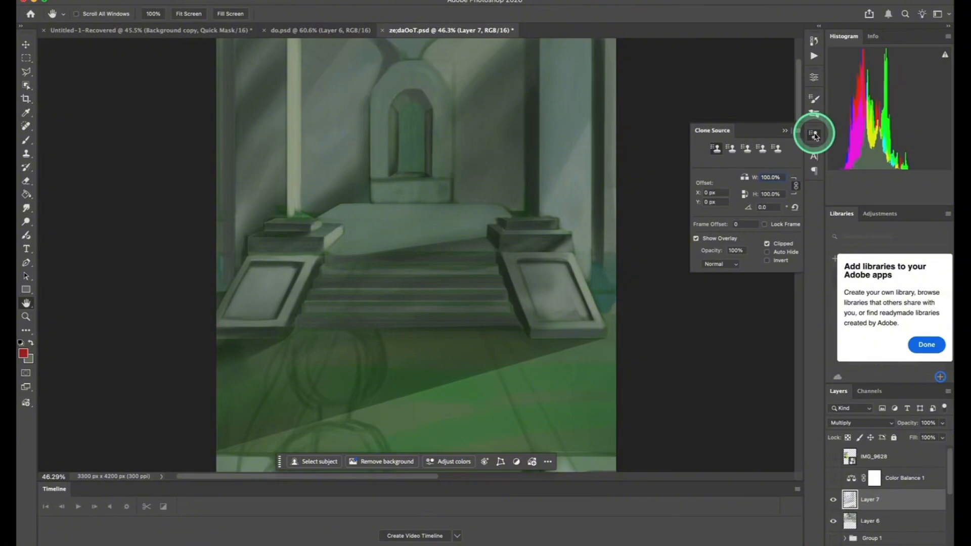
click(815, 135)
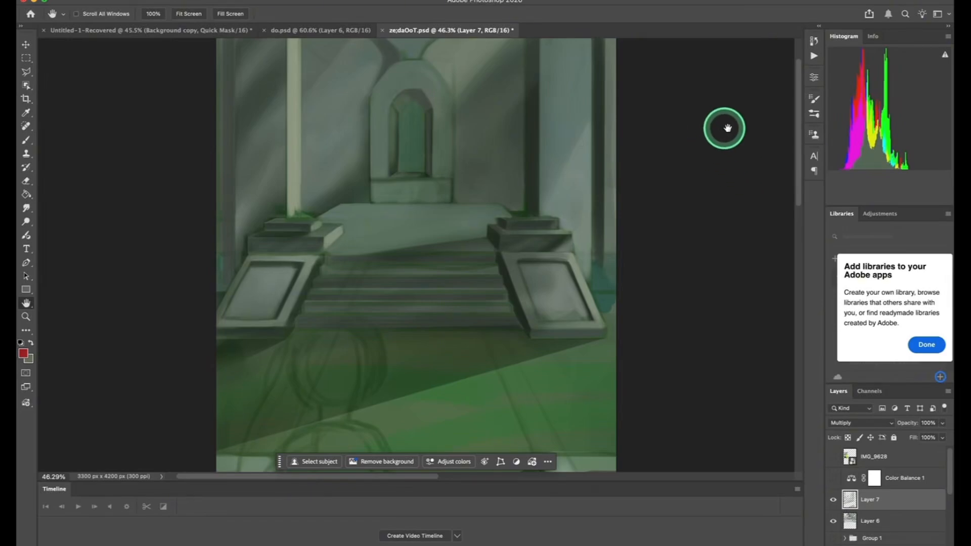
click(814, 134)
click(814, 136)
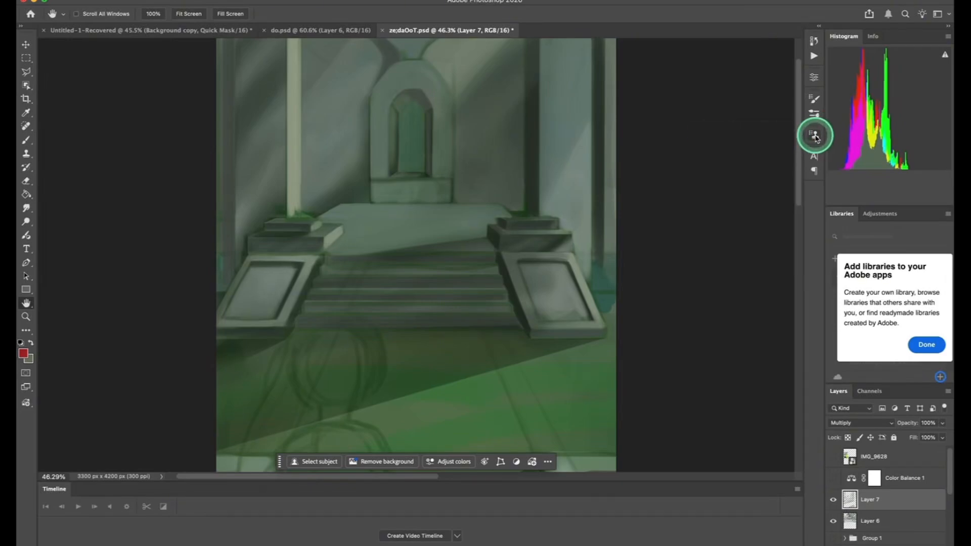
click(815, 157)
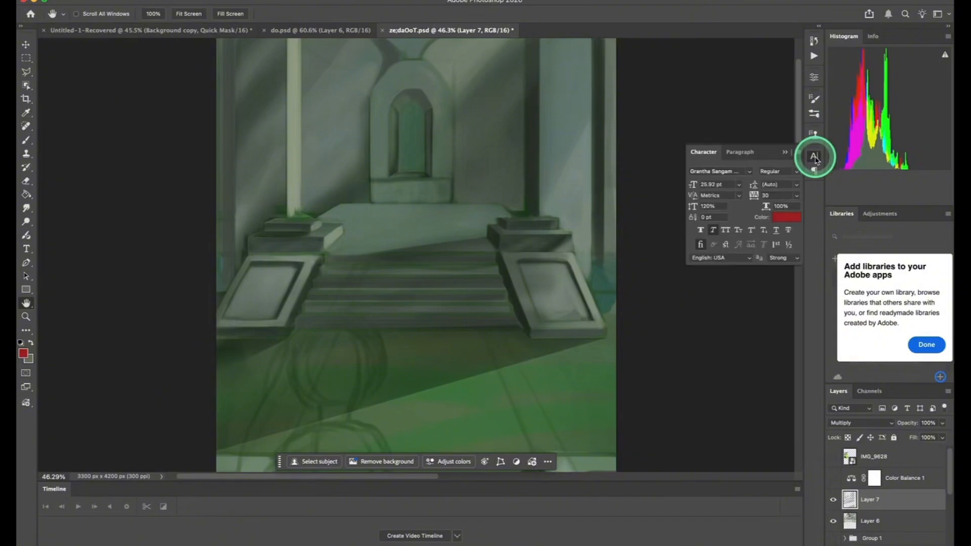
click(813, 156)
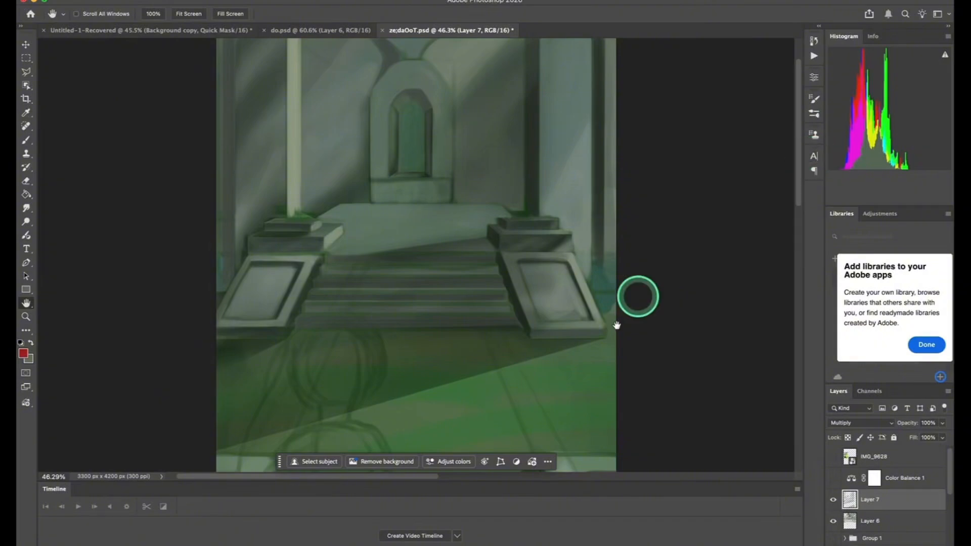
Create a video timeline for the document and convert it to a frame animation
click(424, 536)
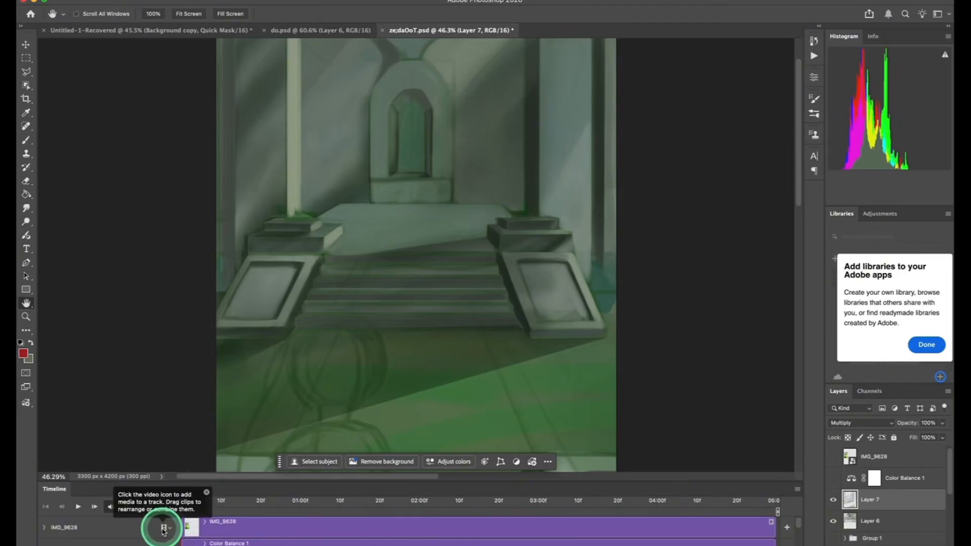
click(48, 544)
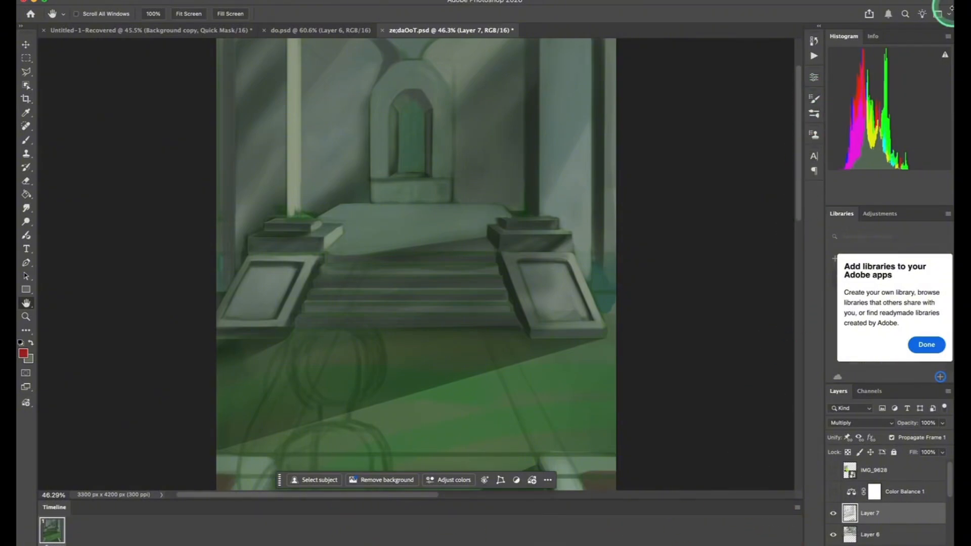
Switch the workspace to Painting and review the list of workspaces without choosing another
click(947, 16)
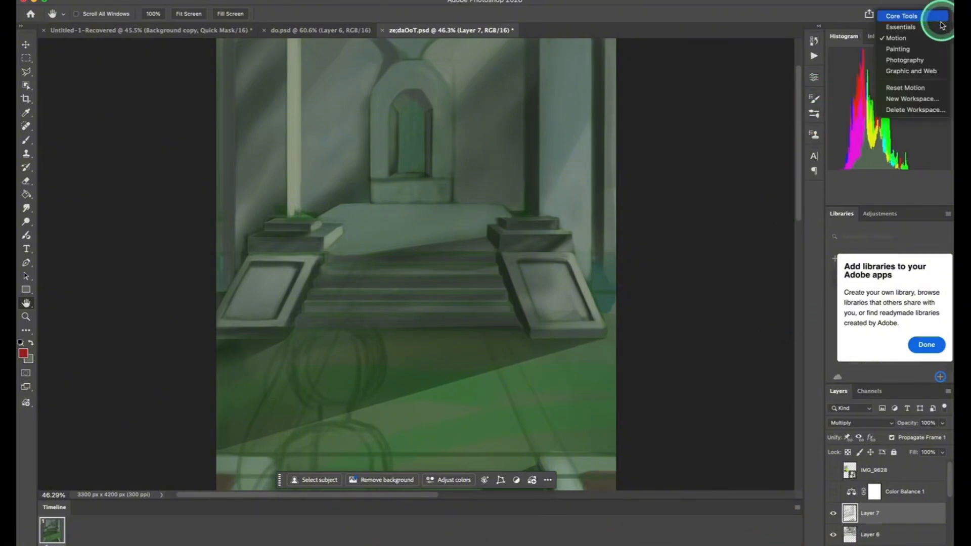
click(928, 49)
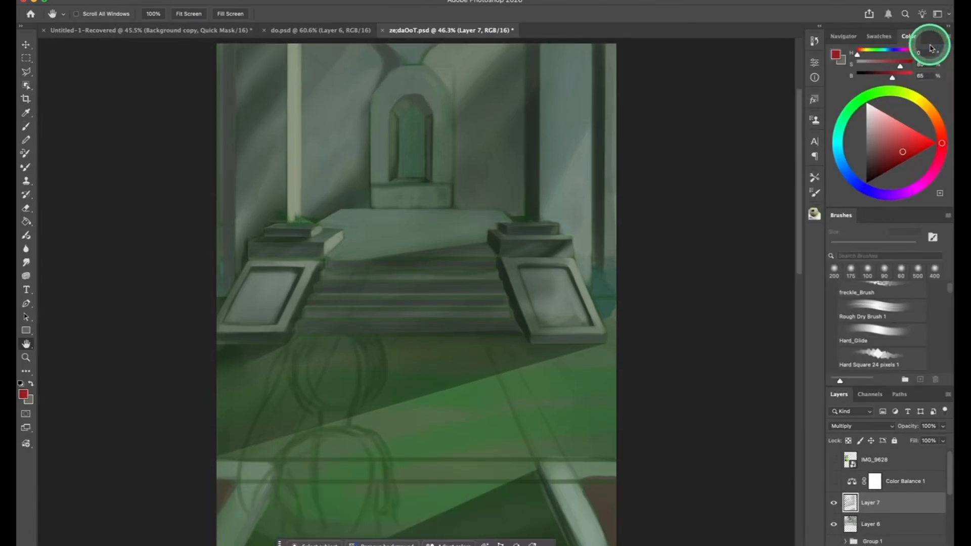
click(943, 17)
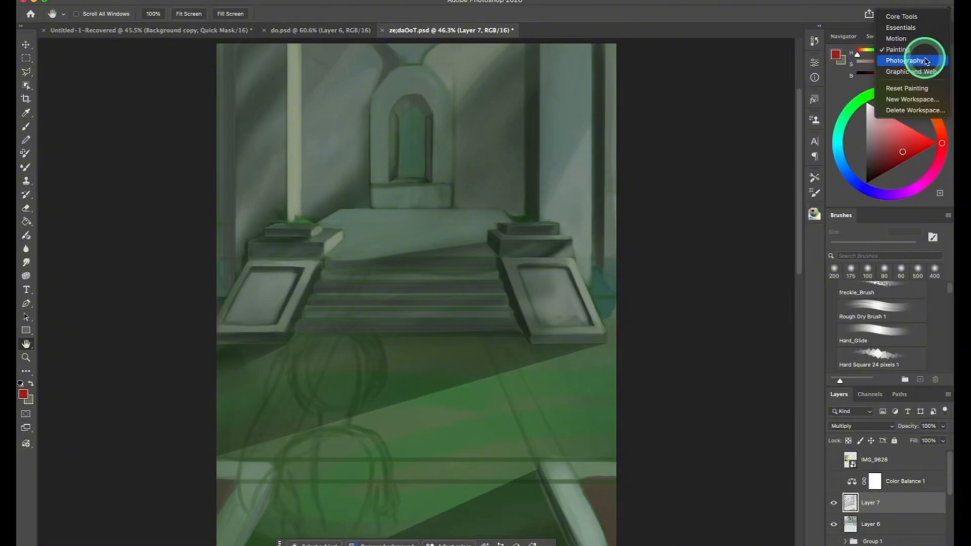
click(772, 141)
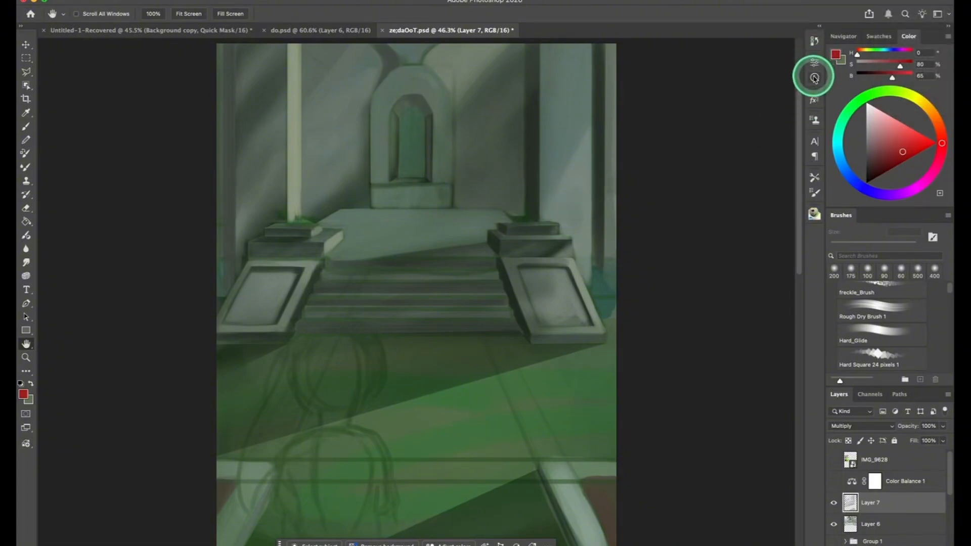
Look at the Clone Source, Character and Paragraph panels of the Painting workspace, closing each again
click(815, 119)
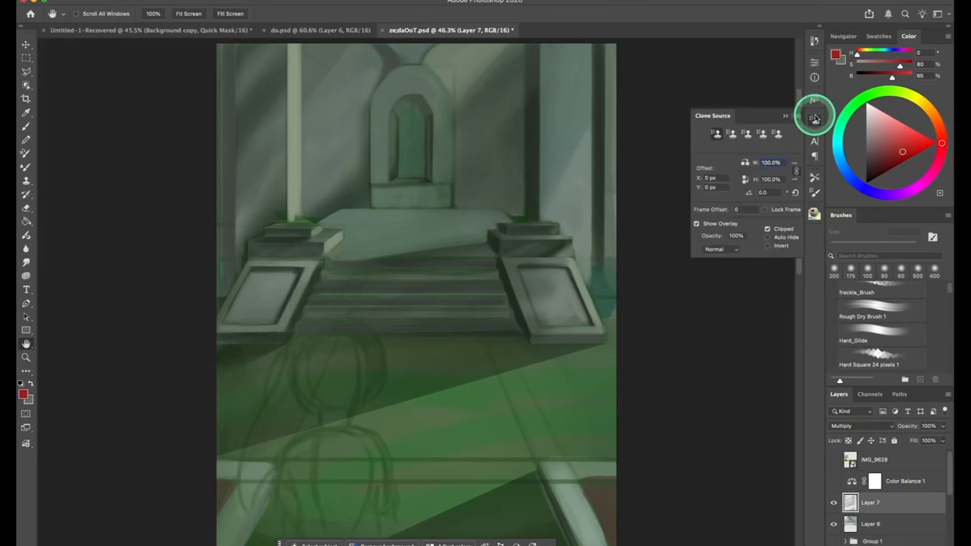
click(815, 119)
click(815, 142)
click(815, 142)
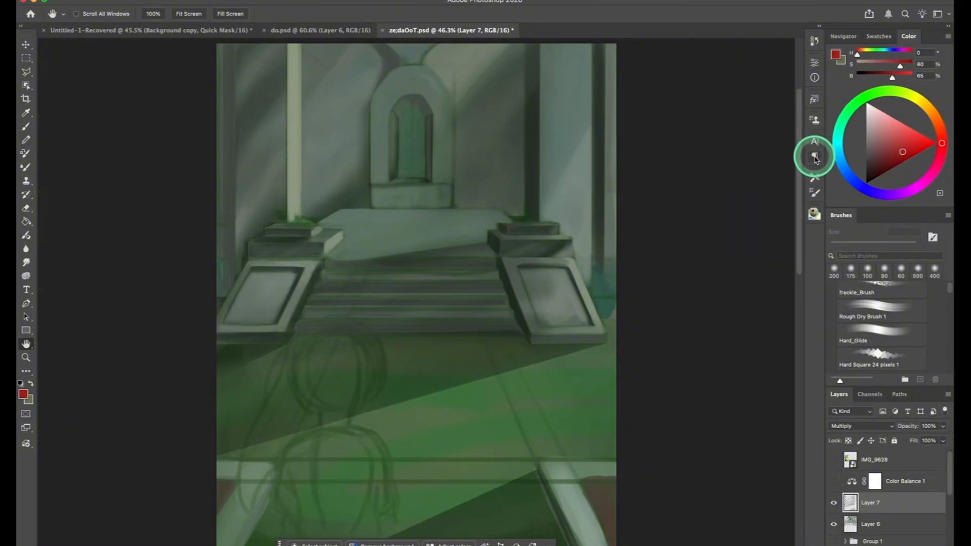
click(814, 157)
click(814, 157)
Look at the Tool Presets, Brush Settings, Properties and History panels, closing each again
click(814, 176)
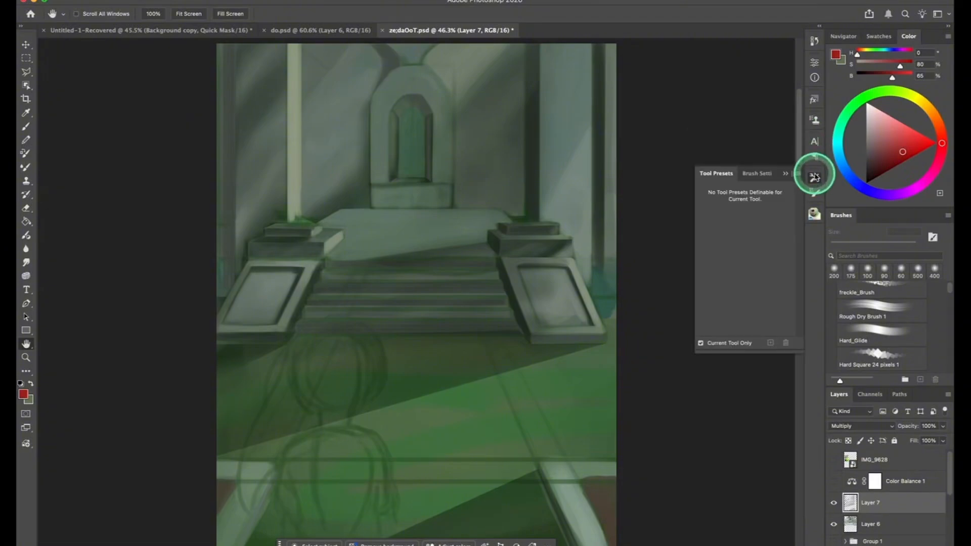
click(814, 176)
click(815, 195)
click(814, 195)
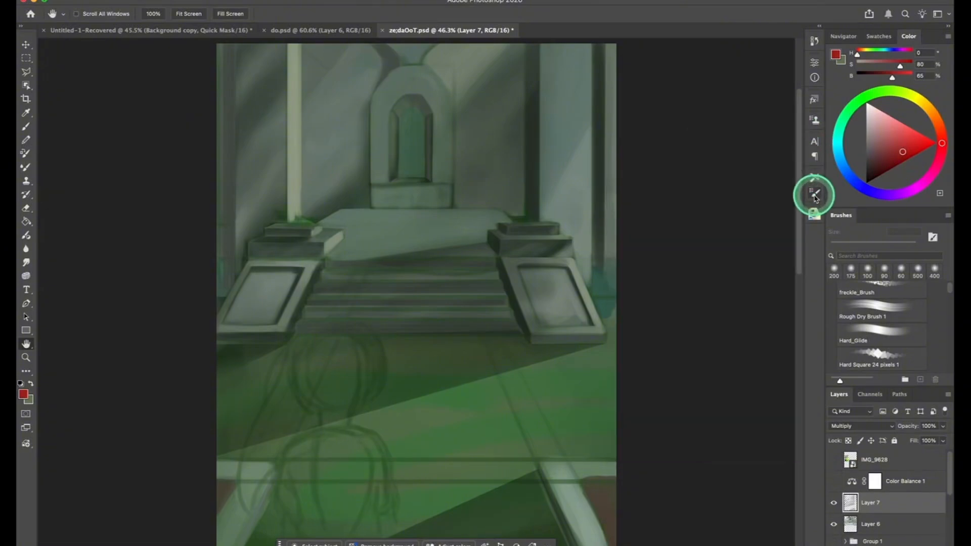
click(815, 63)
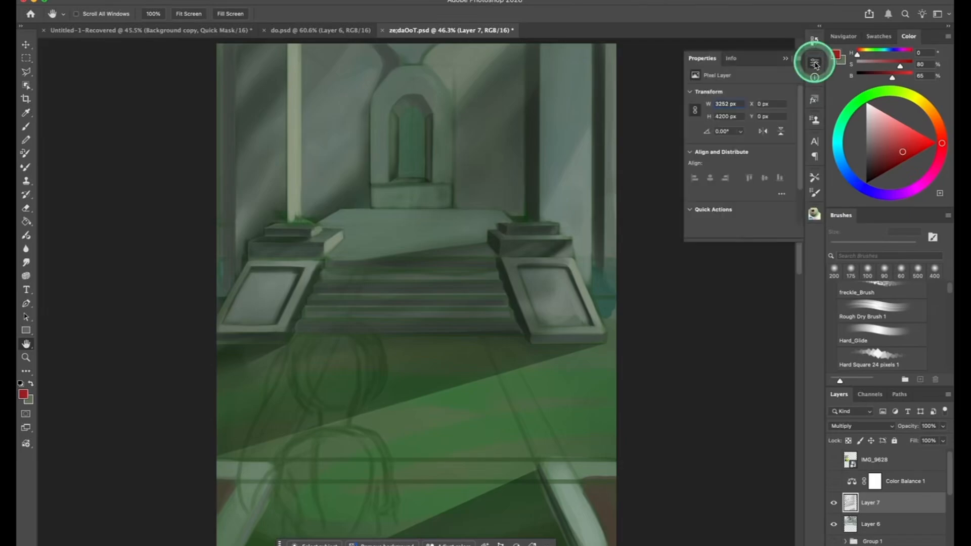
click(815, 63)
click(815, 41)
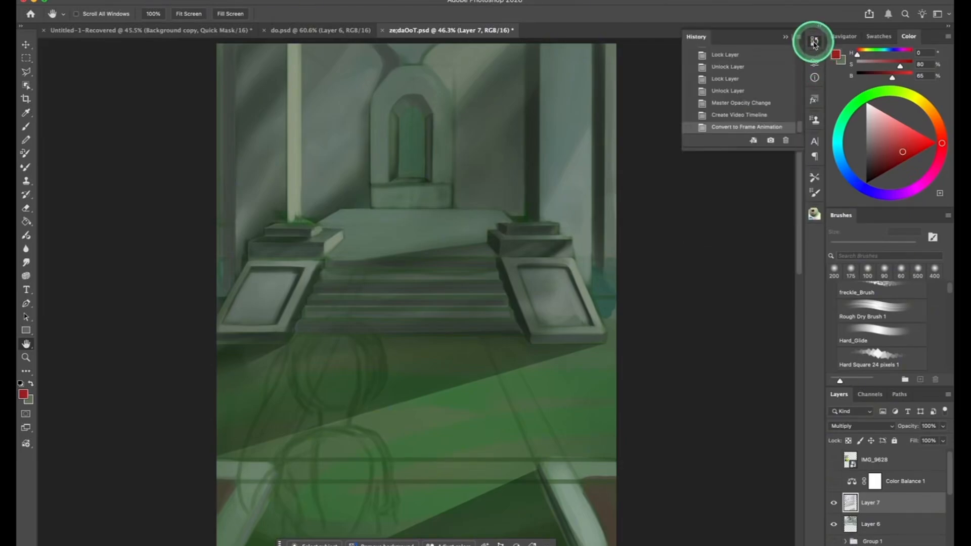
click(815, 43)
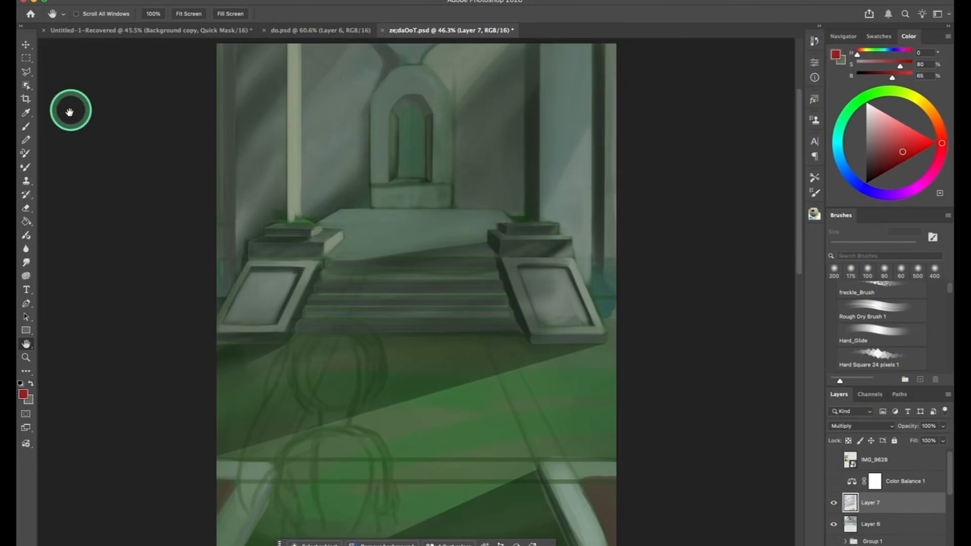
Look through the additional tools stored in the toolbar, and swap the foreground and background colors back and forth
click(27, 374)
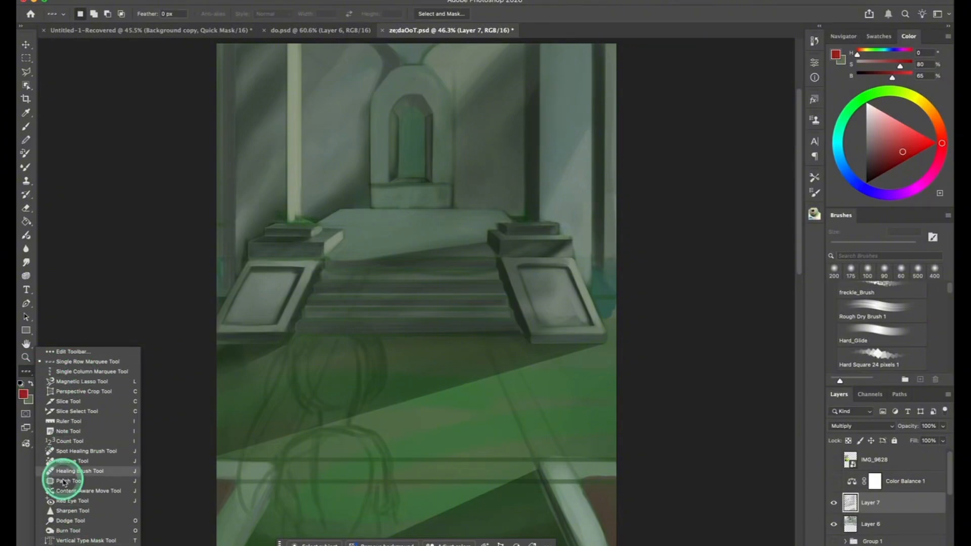
click(28, 372)
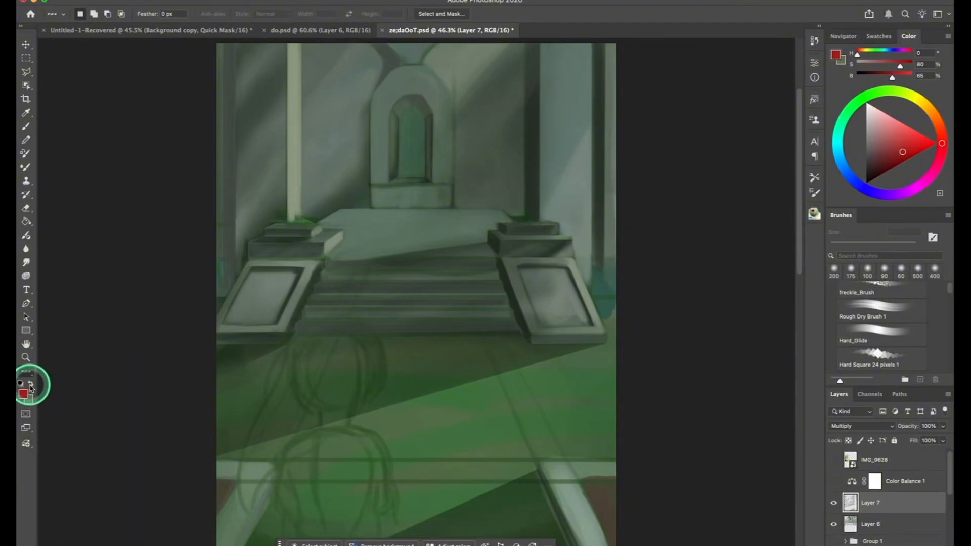
click(30, 385)
click(30, 384)
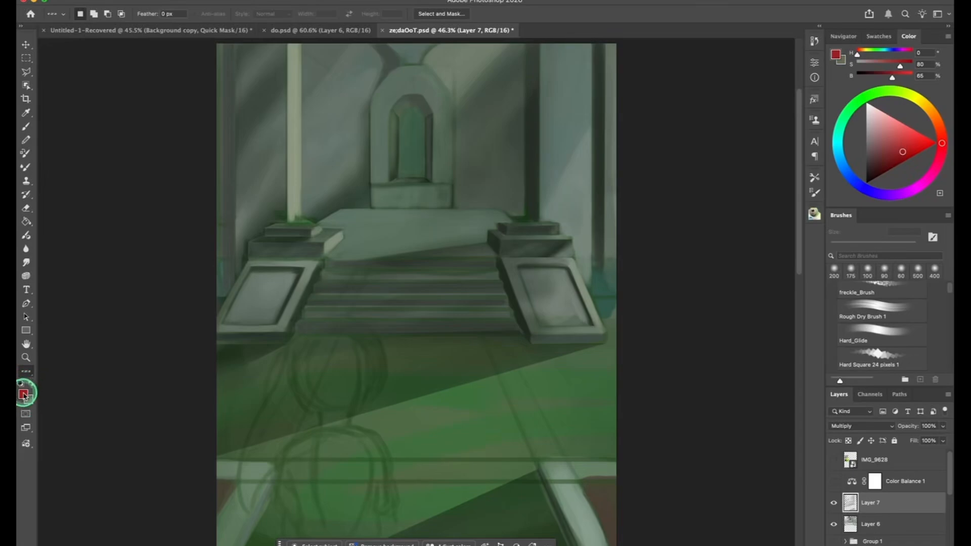
View the foreground Color Picker without changing the color, and check the Color panel's extra options again
click(24, 395)
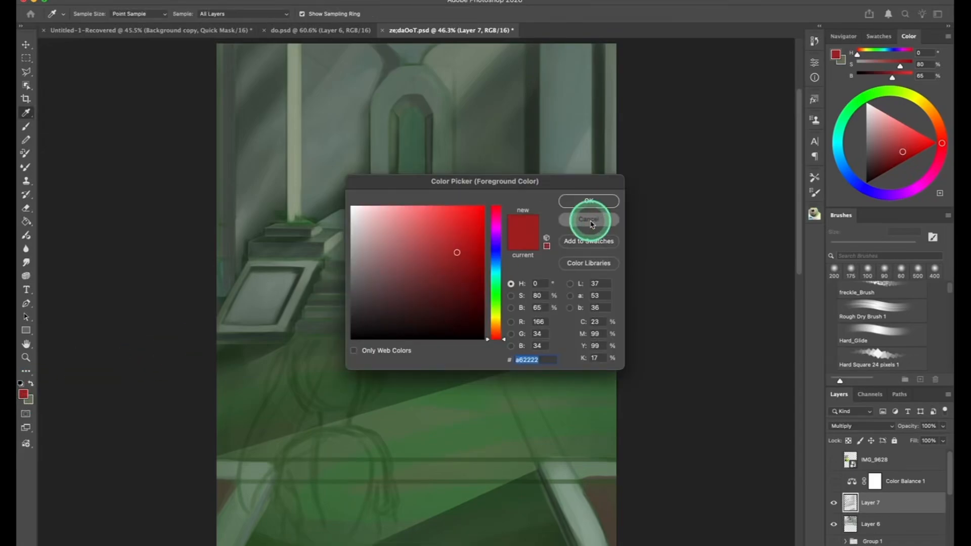
click(589, 220)
click(947, 39)
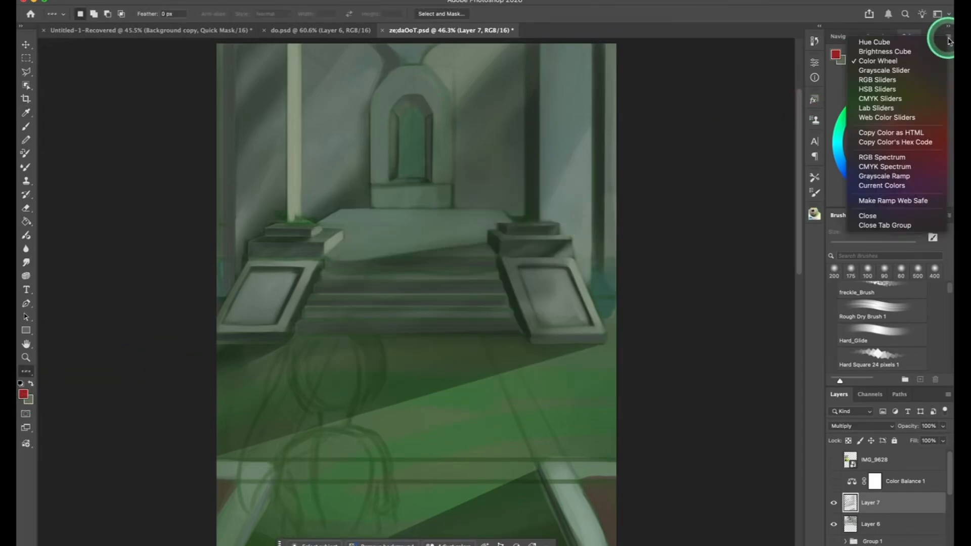
click(938, 15)
Switch the workspace to Photography and try out its lasso and Eyedropper tools, checking the Eyedropper's variants
click(939, 15)
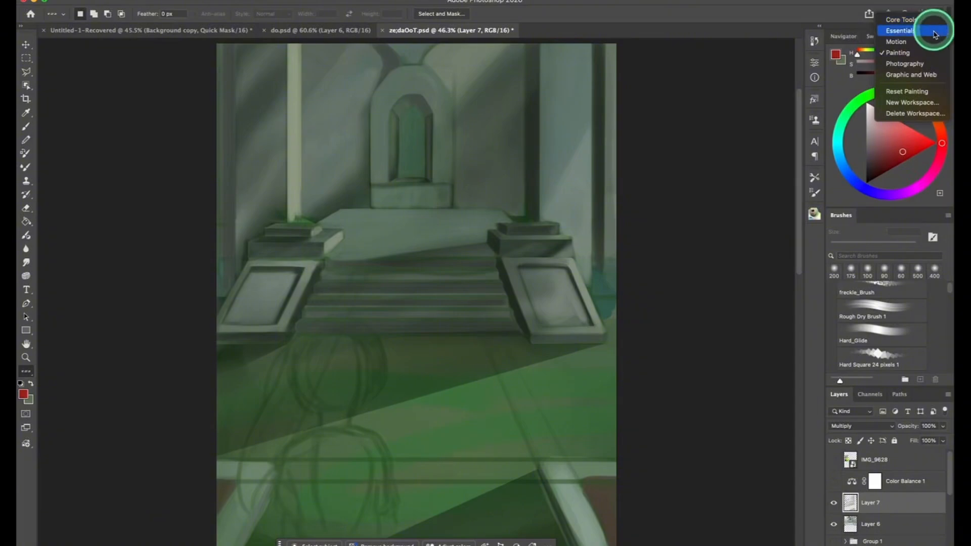
click(925, 64)
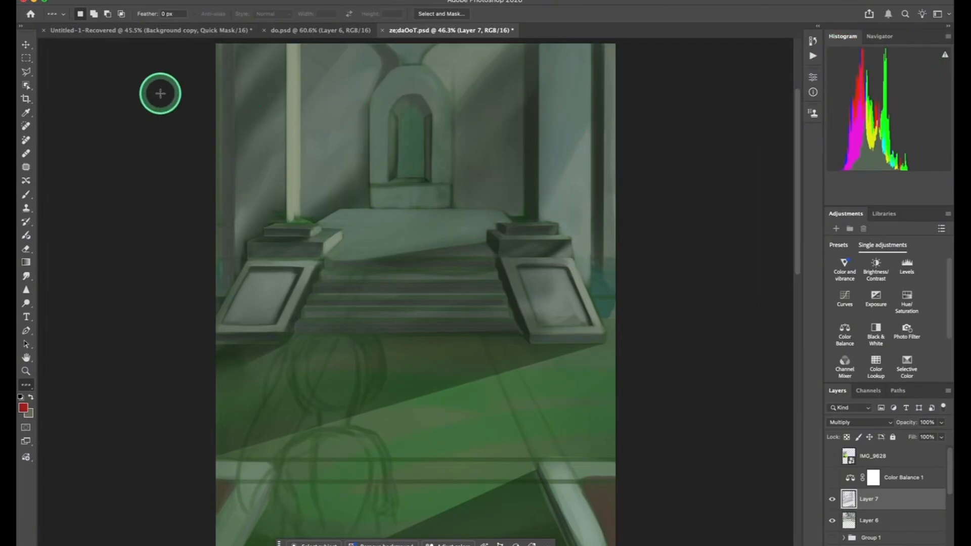
click(32, 76)
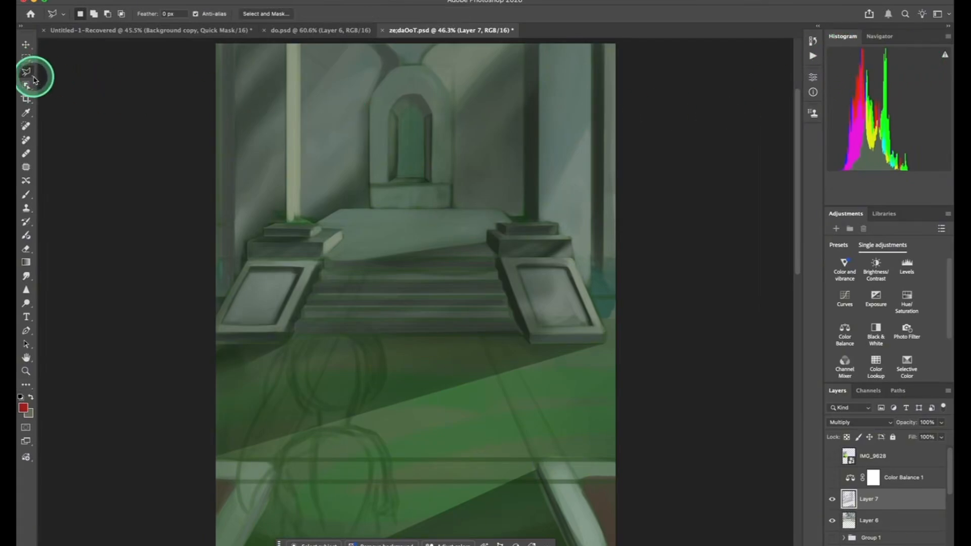
click(36, 120)
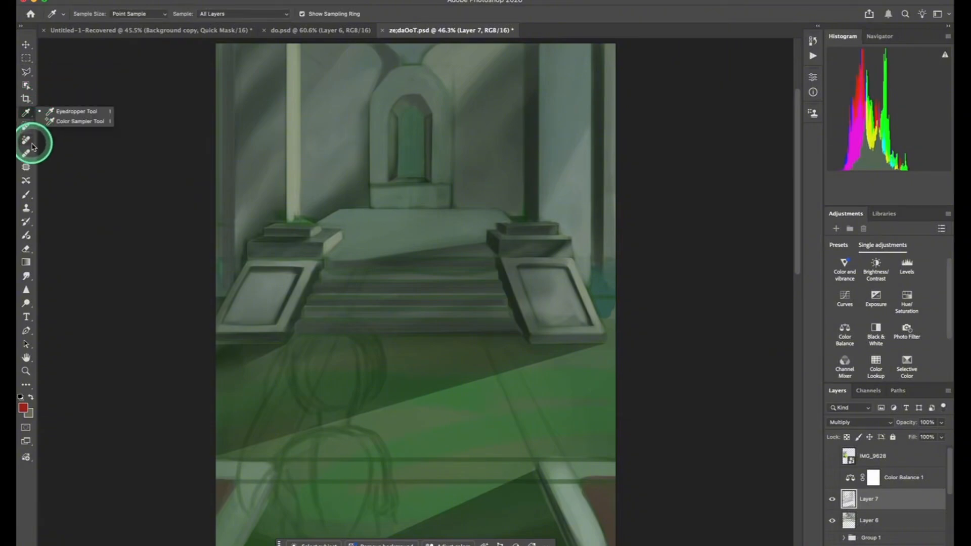
click(107, 139)
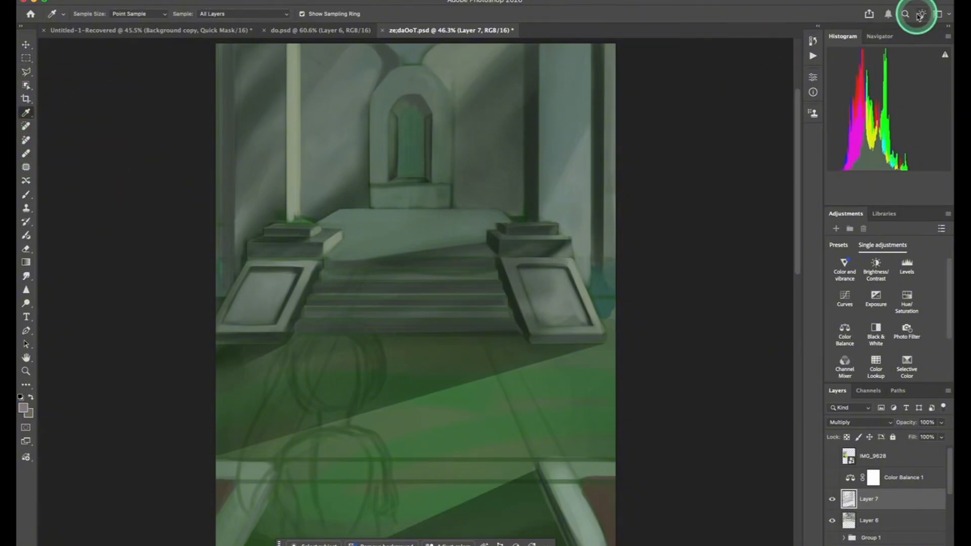
Look at the Graphic and Web workspace, and switch to the Painting workspace
click(933, 15)
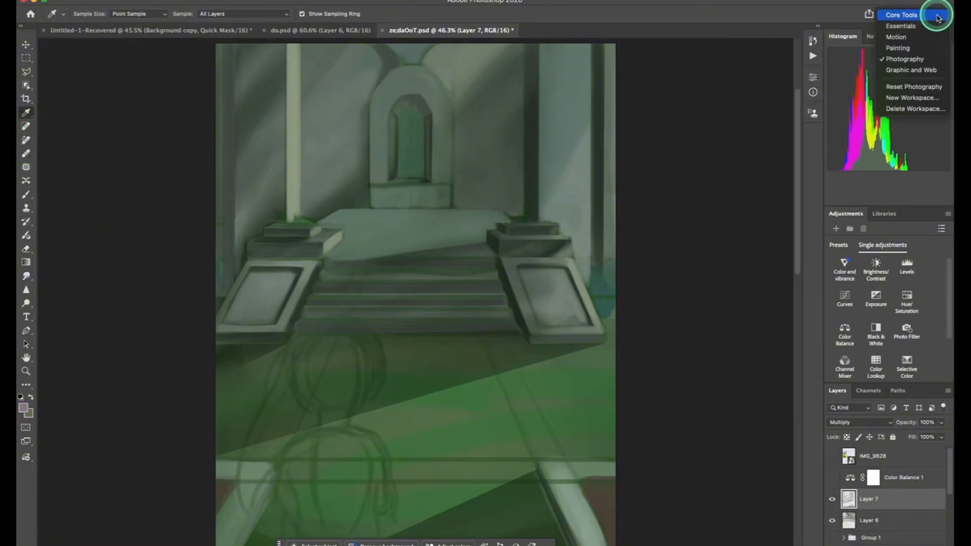
click(921, 72)
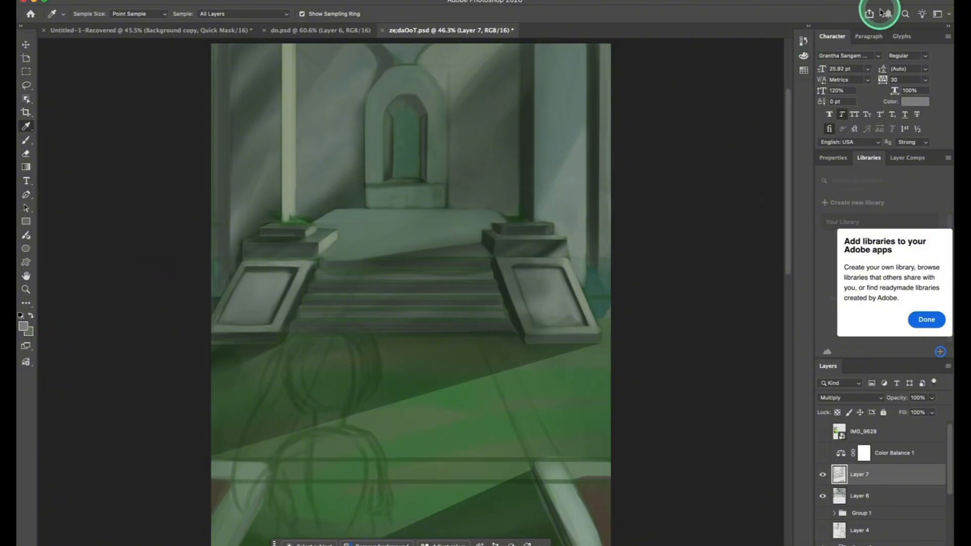
click(942, 15)
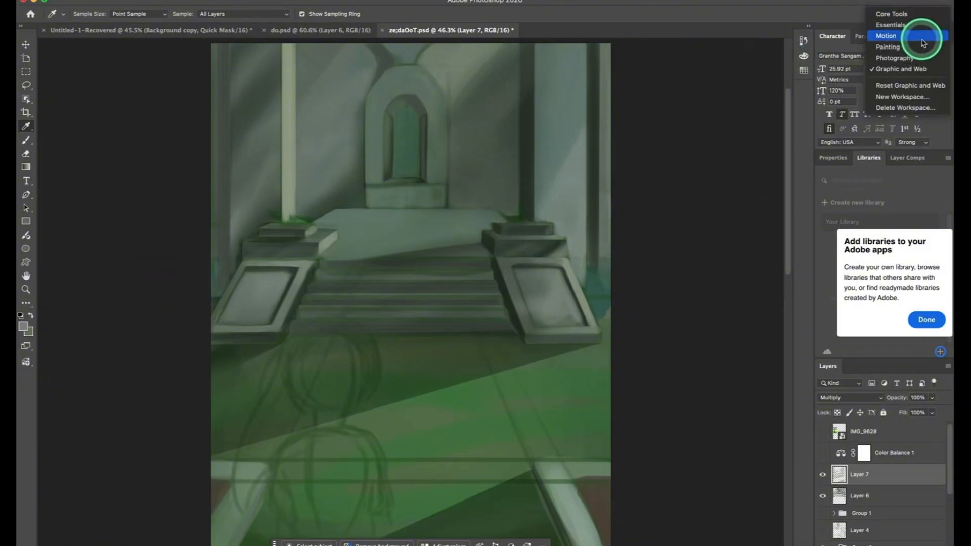
click(905, 47)
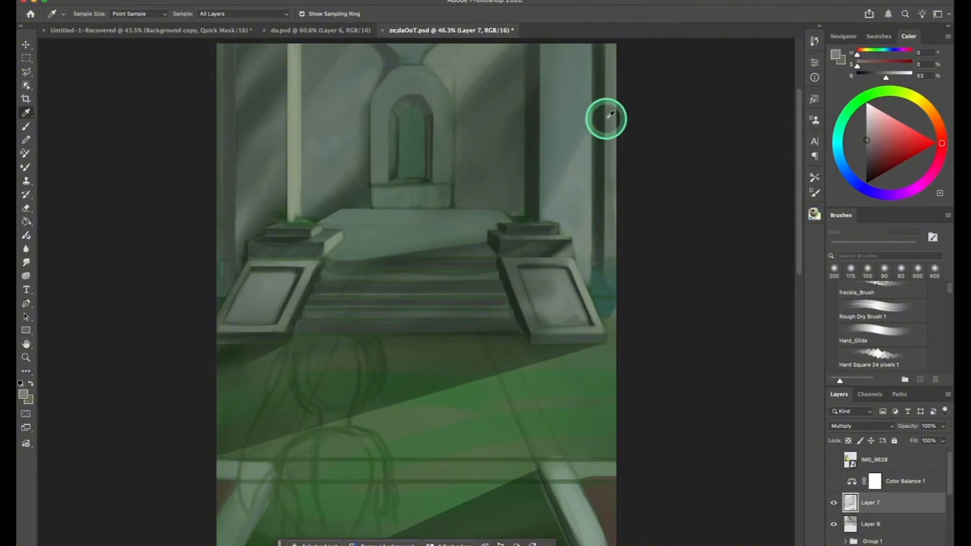
Remove History and the other collapsed panels above Brush Settings from the side dock, and check the Brush Settings panel
click(815, 44)
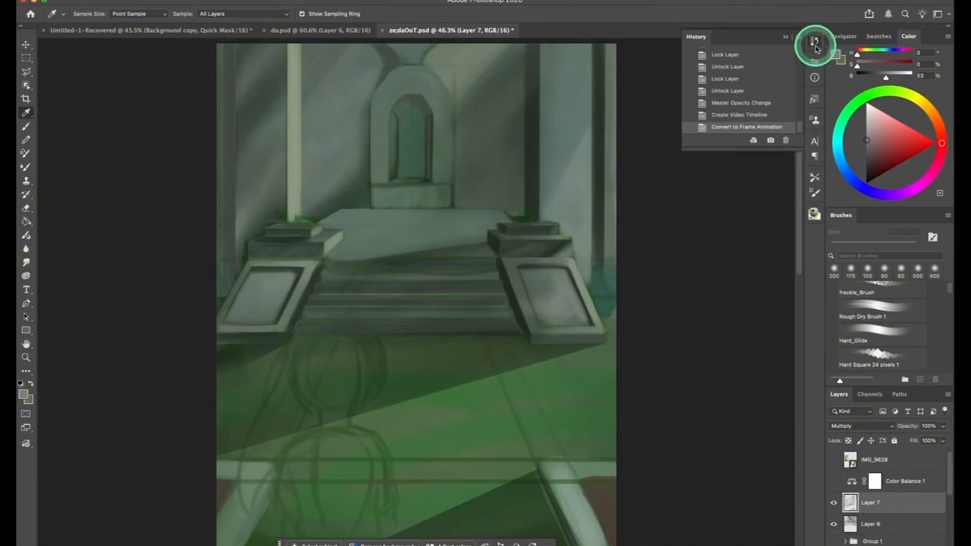
mouse_move(815, 45)
mouse_down()
mouse_move(687, 141)
mouse_move(816, 46)
mouse_move(671, 142)
mouse_move(809, 41)
mouse_move(694, 172)
mouse_move(812, 42)
mouse_move(659, 173)
mouse_move(807, 40)
mouse_move(668, 143)
mouse_move(806, 26)
mouse_move(813, 39)
mouse_move(633, 197)
mouse_move(619, 194)
mouse_move(813, 31)
mouse_move(815, 39)
mouse_move(680, 121)
mouse_move(816, 49)
mouse_move(700, 139)
mouse_up()
click(813, 44)
click(813, 45)
click(814, 43)
click(815, 42)
click(814, 41)
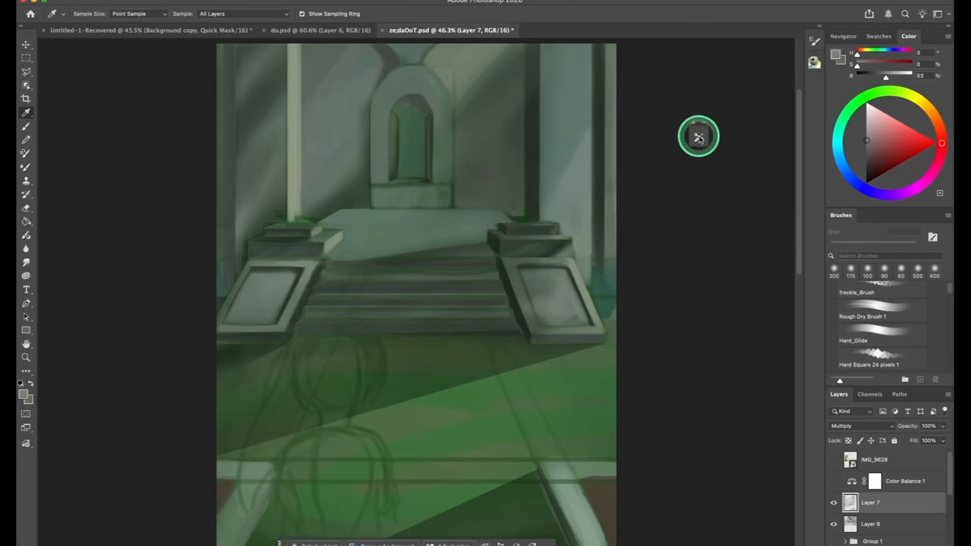
click(814, 40)
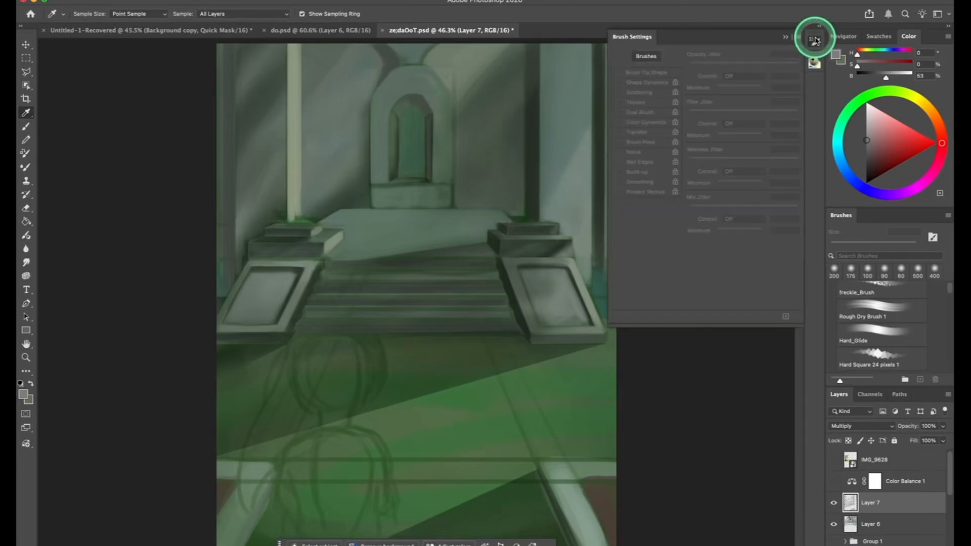
click(814, 40)
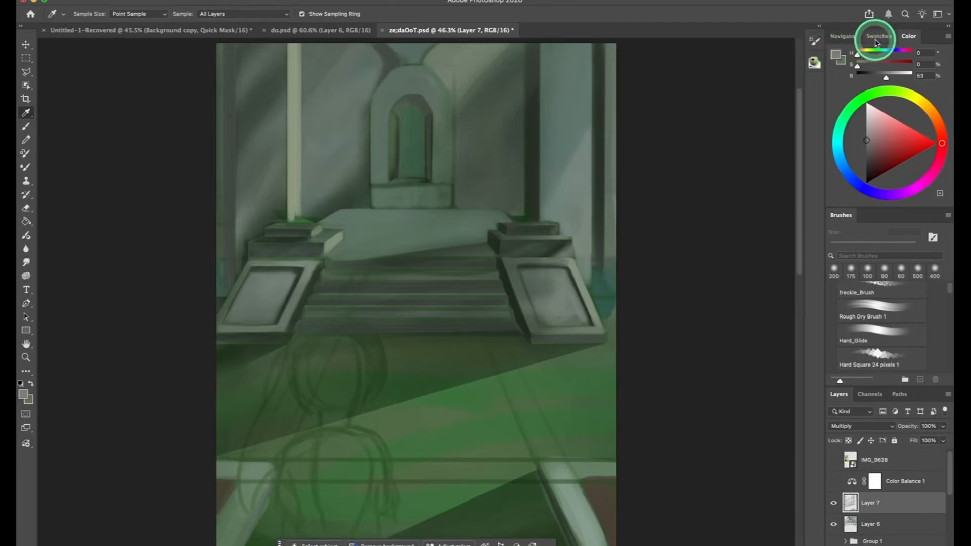
Show the Adjustments panel and dock it as an icon below the remaining collapsed panels
click(374, 1)
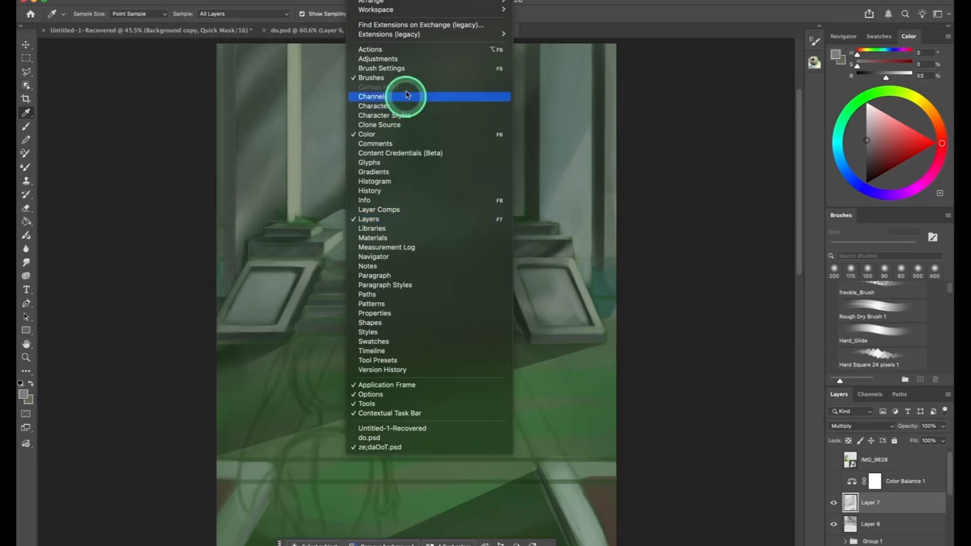
click(408, 60)
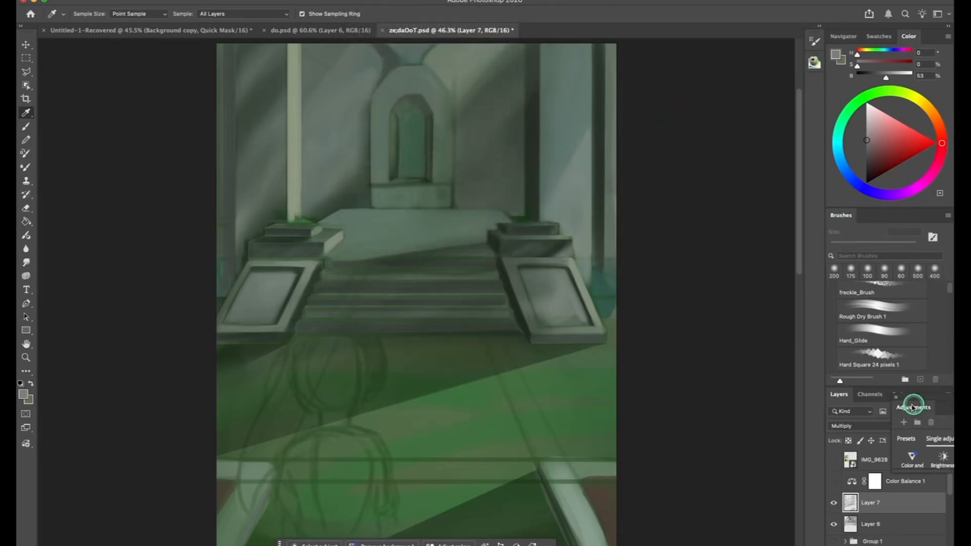
mouse_move(913, 407)
mouse_down()
mouse_move(785, 369)
mouse_move(746, 316)
mouse_move(781, 212)
mouse_move(873, 217)
mouse_move(705, 199)
mouse_move(815, 86)
mouse_up()
click(894, 218)
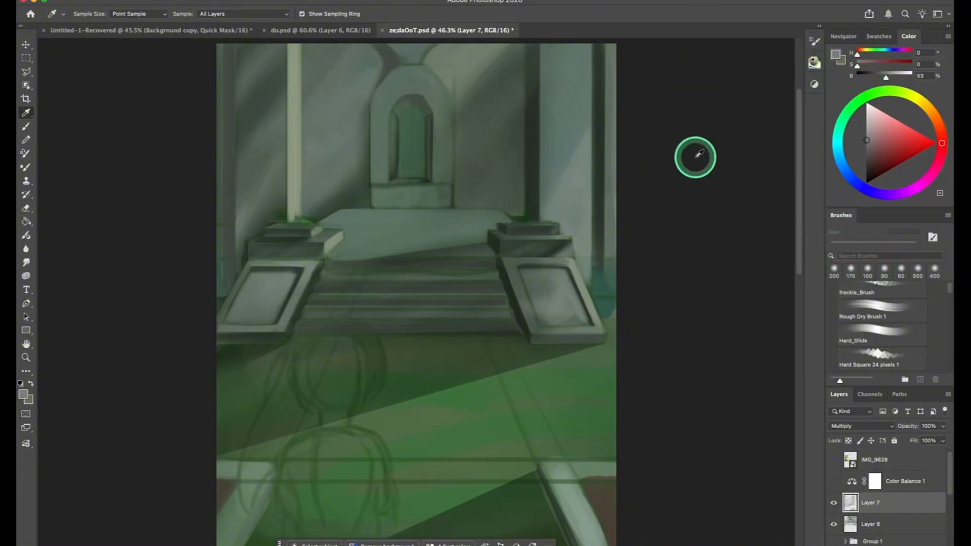
Look through the brush presets listed in the Brushes panel
scroll(860, 314, down, 10)
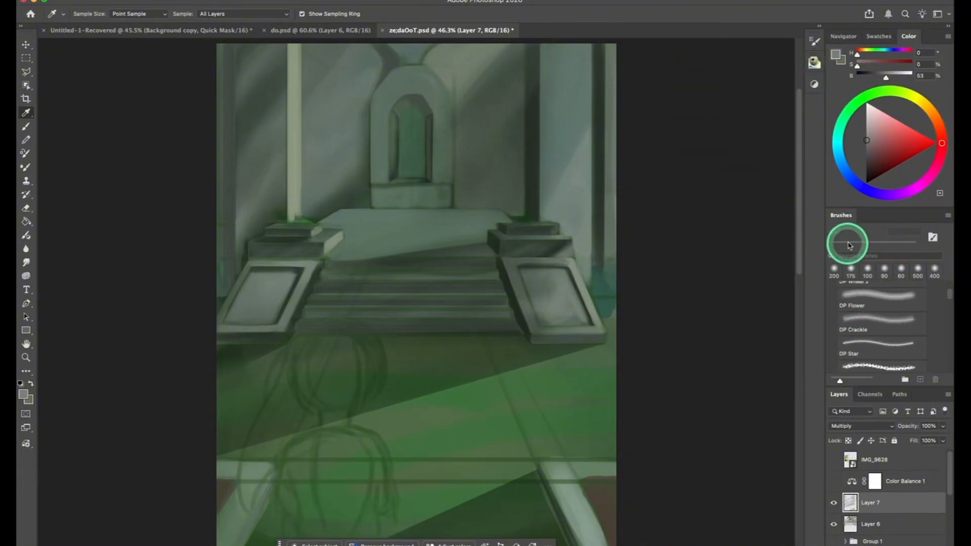
scroll(864, 306, up, 10)
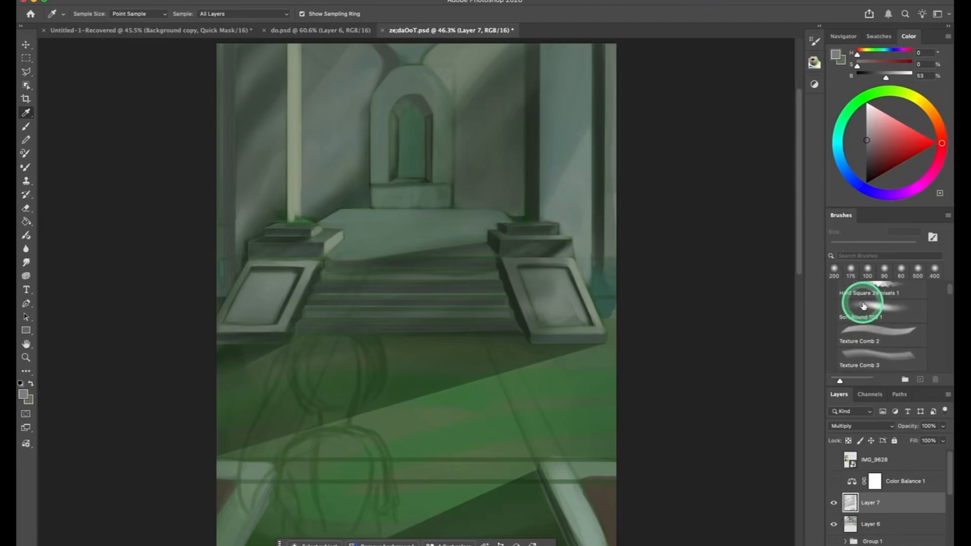
scroll(864, 305, up, 3)
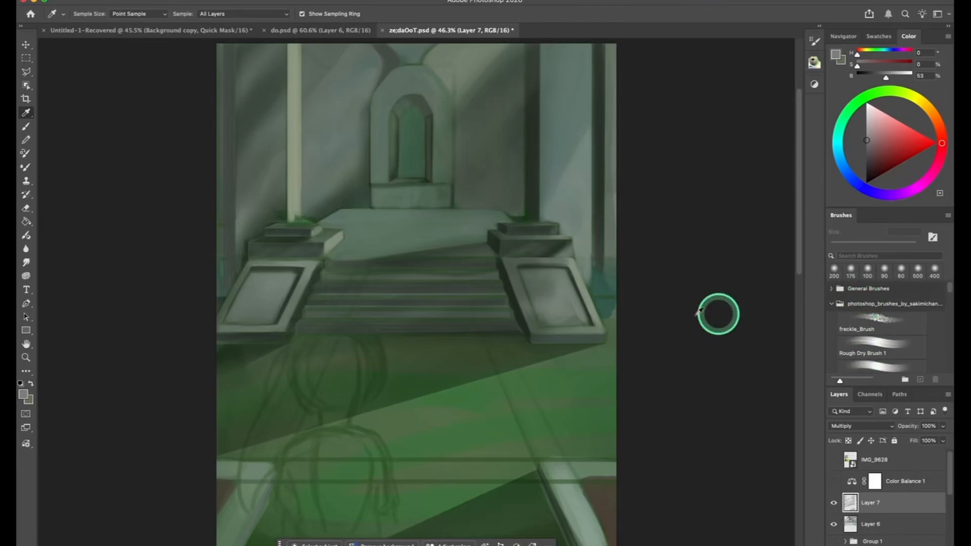
scroll(645, 317, right, 4)
scroll(646, 317, down, 2)
scroll(645, 317, left, 4)
scroll(645, 317, up, 3)
scroll(645, 317, left, 2)
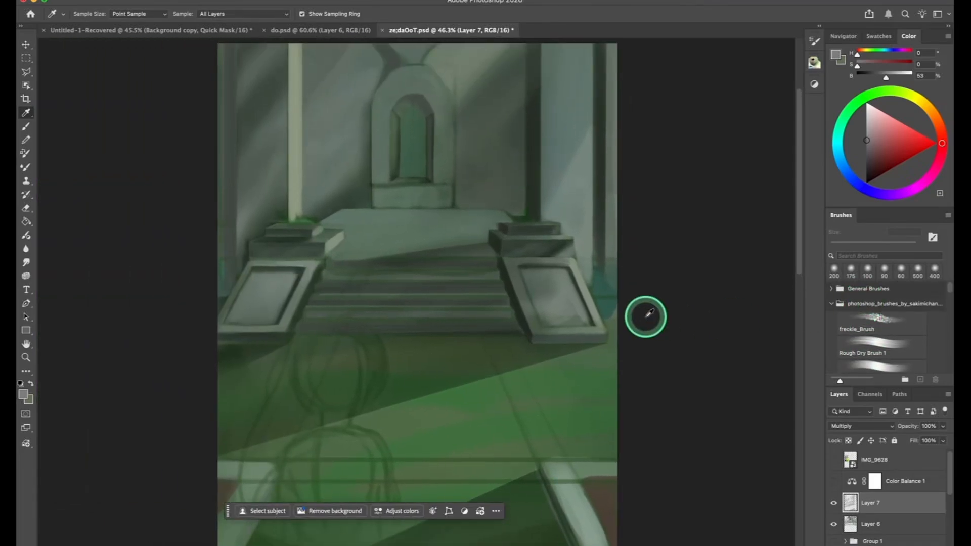
scroll(642, 316, down, 1)
drag(469, 274, 263, 267)
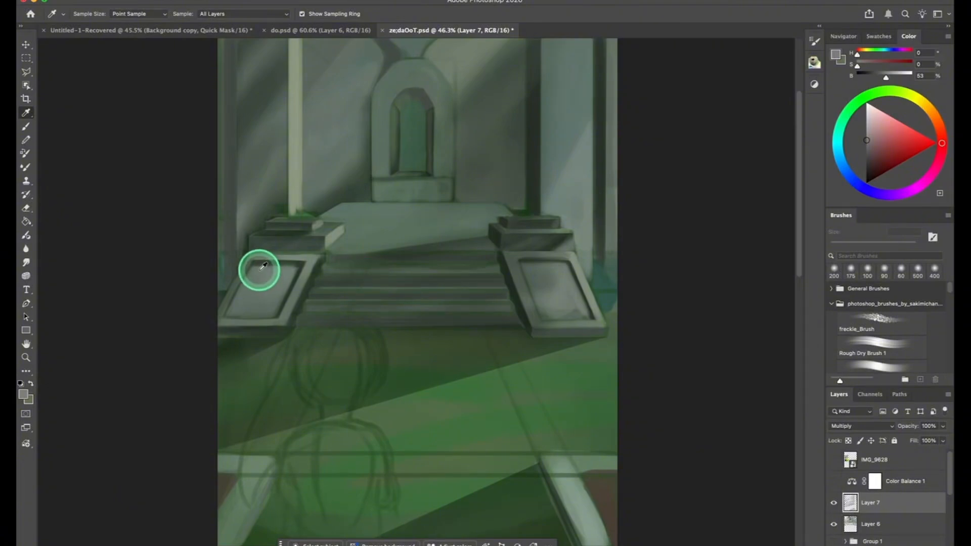
Switch to the Brush tool, paint a test stroke over the stairs and archway on Layer 7, and undo it
key(b)
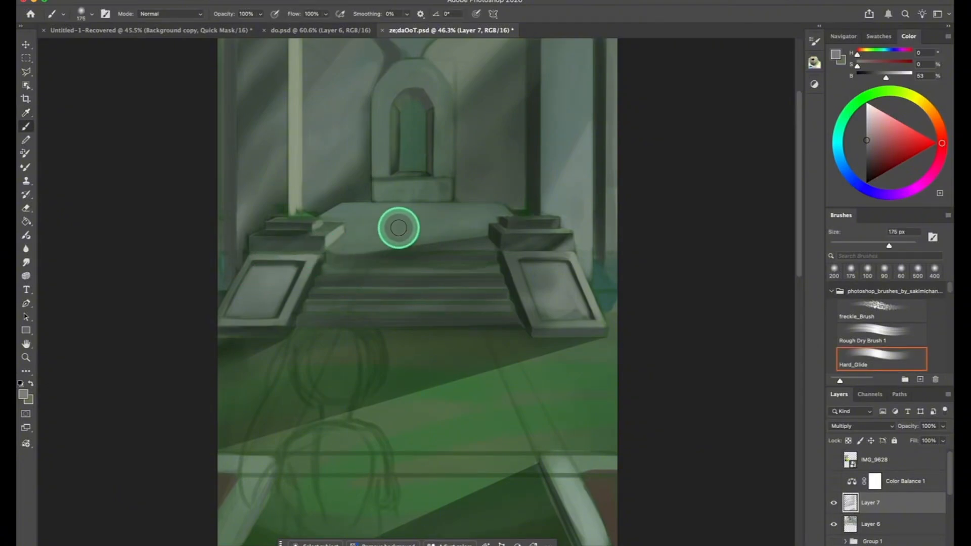
mouse_move(399, 228)
mouse_down()
mouse_move(410, 328)
mouse_move(370, 188)
mouse_move(323, 185)
mouse_move(544, 168)
mouse_move(412, 204)
mouse_move(515, 219)
mouse_up()
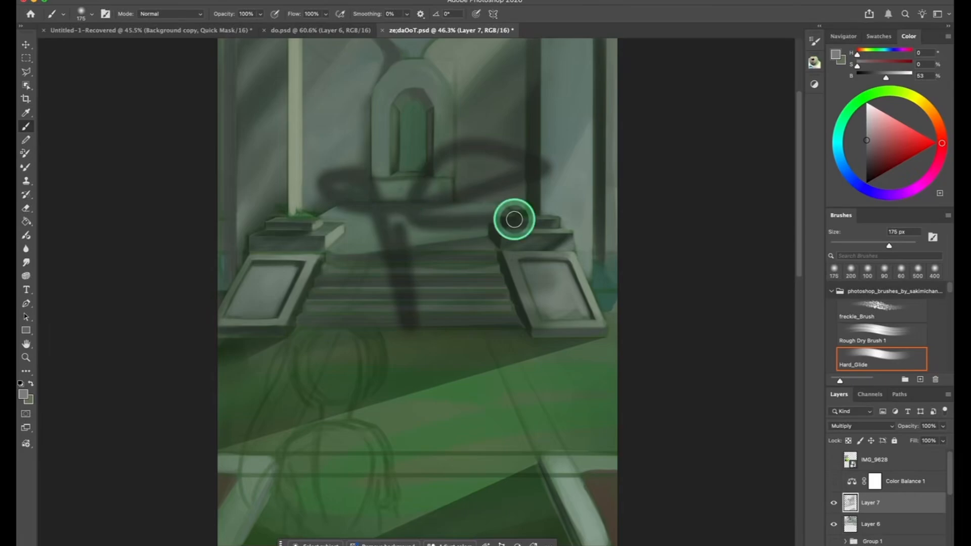
key(ctrl+z)
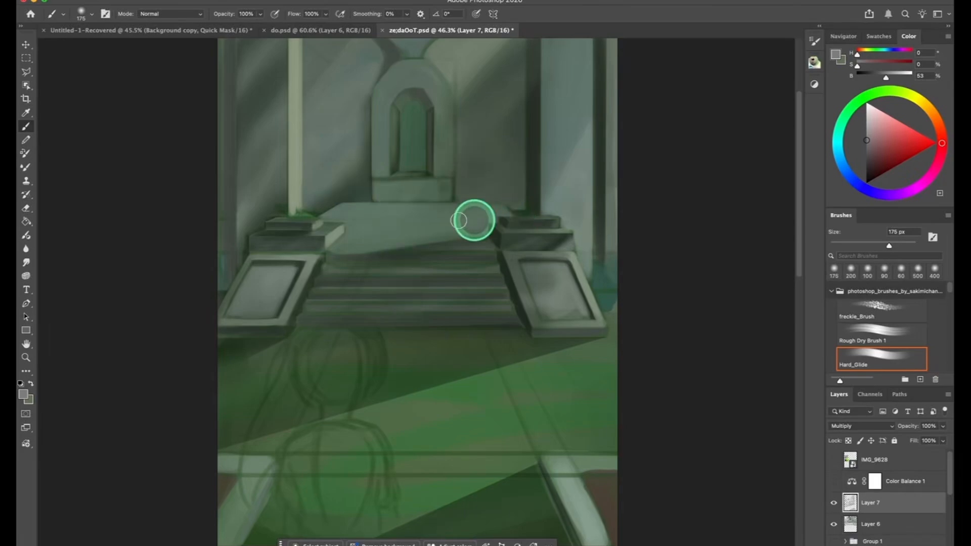
View the Brush tool's size, hardness and preset options, and paint and undo another test stroke over the stairs
right_click(364, 202)
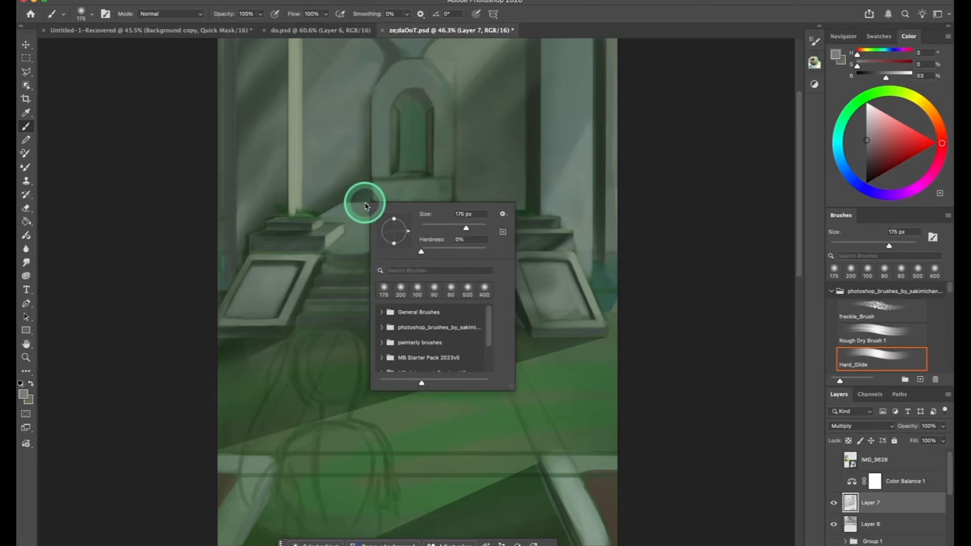
click(417, 248)
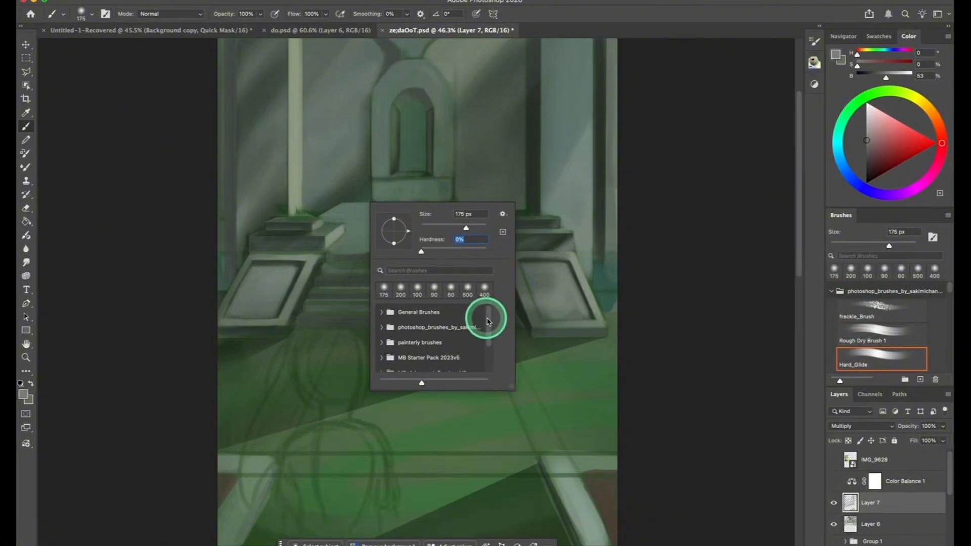
mouse_move(489, 321)
mouse_down()
mouse_move(493, 349)
mouse_move(486, 262)
mouse_up()
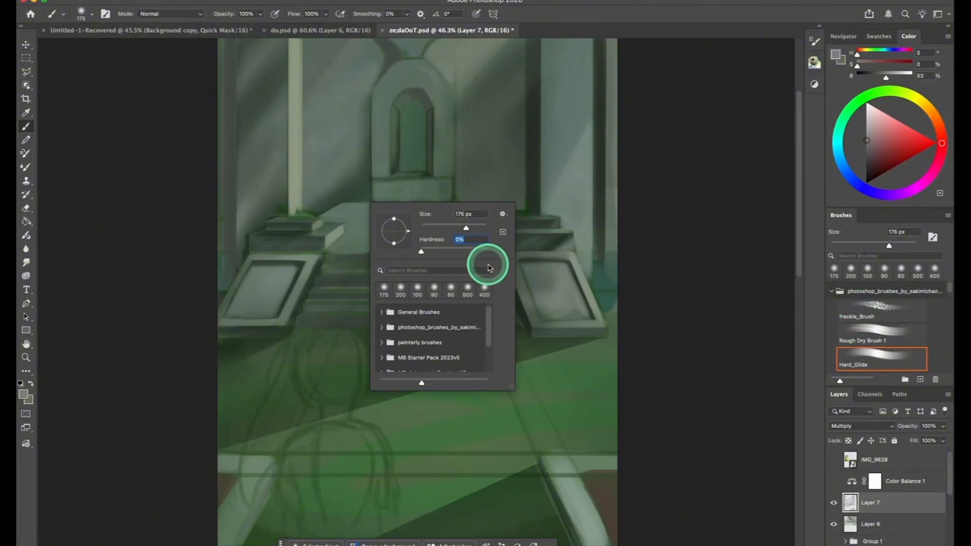
click(496, 175)
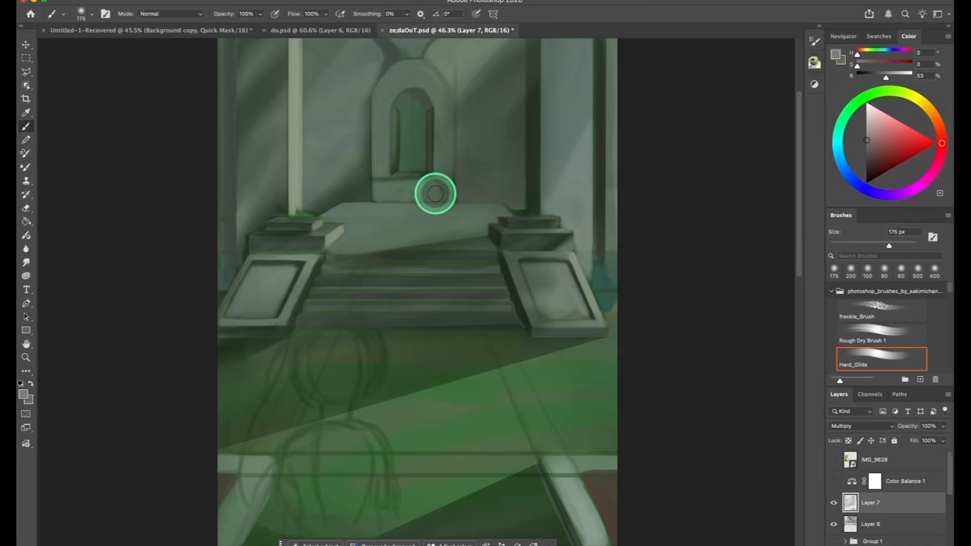
click(86, 13)
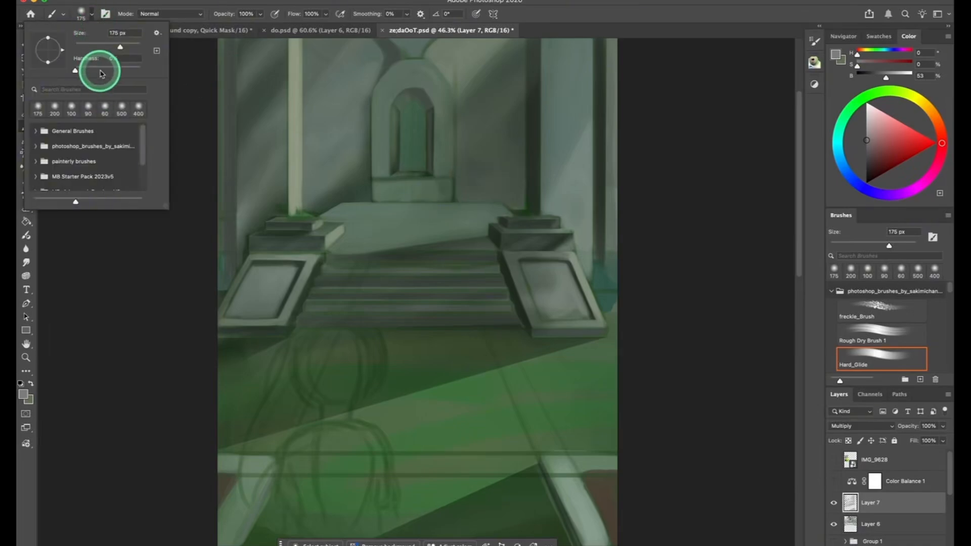
click(141, 286)
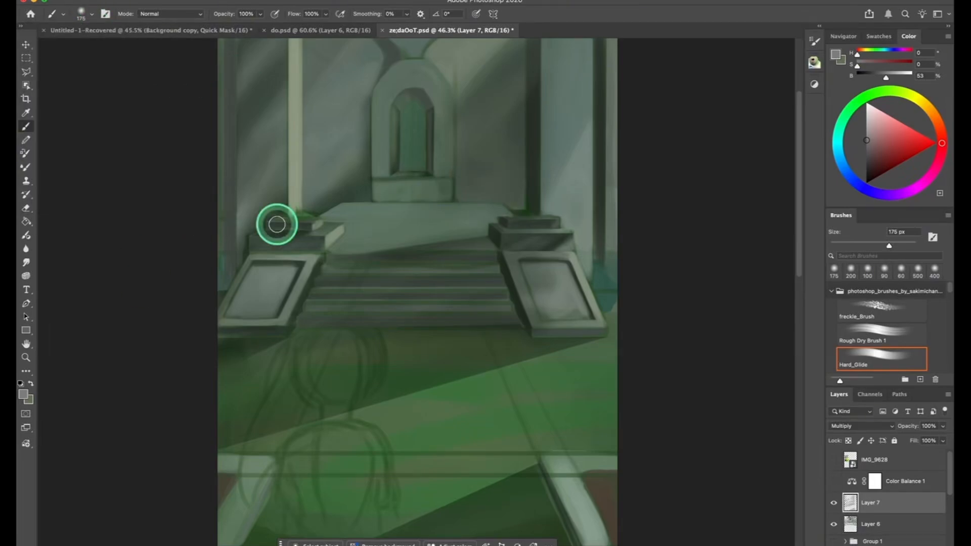
mouse_move(419, 208)
mouse_down()
mouse_move(375, 246)
mouse_move(472, 231)
mouse_move(422, 288)
mouse_up()
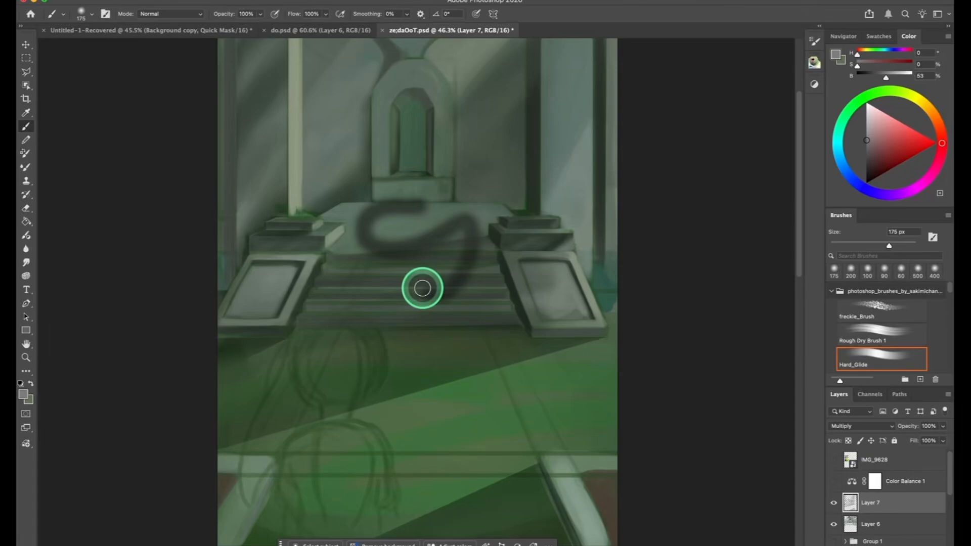
key(ctrl+z)
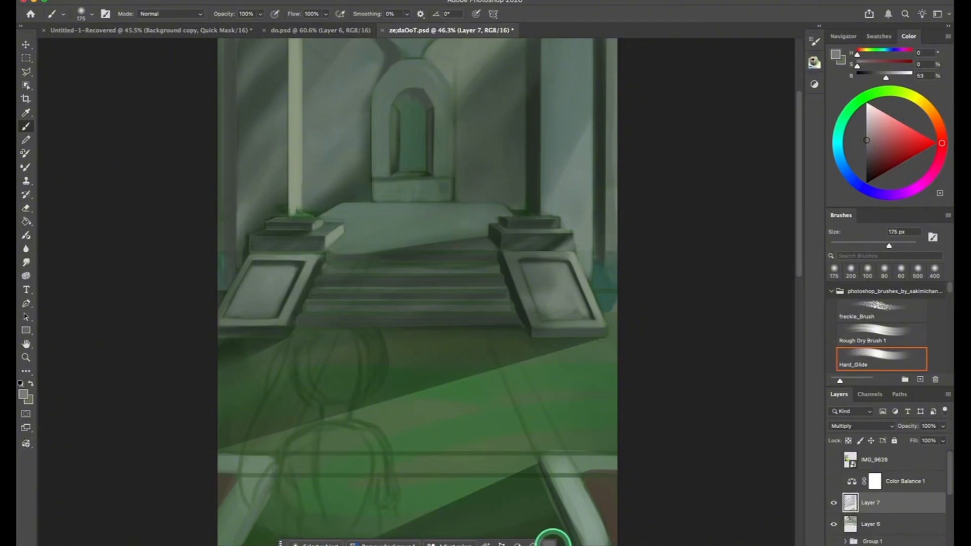
Look at the Contextual Task Bar and its additional options without changing them
click(552, 542)
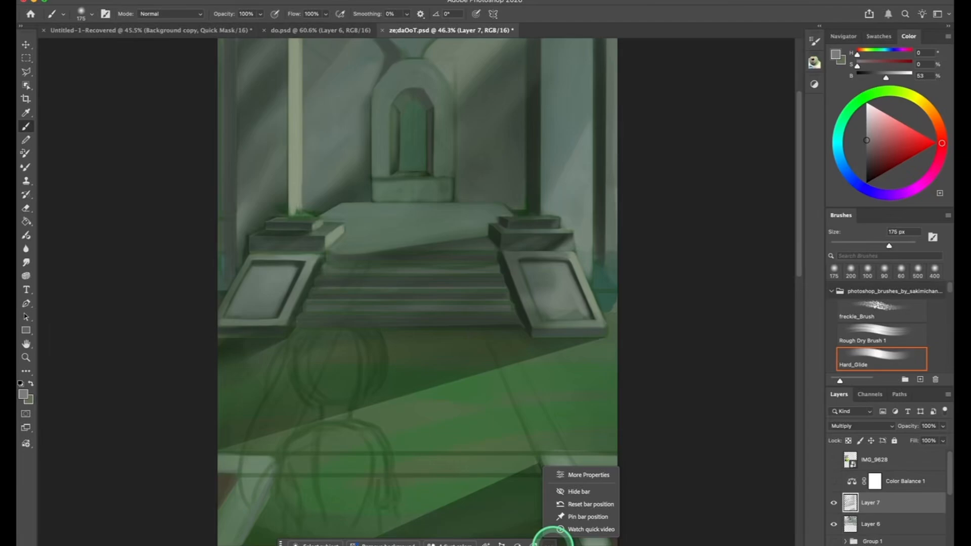
click(552, 541)
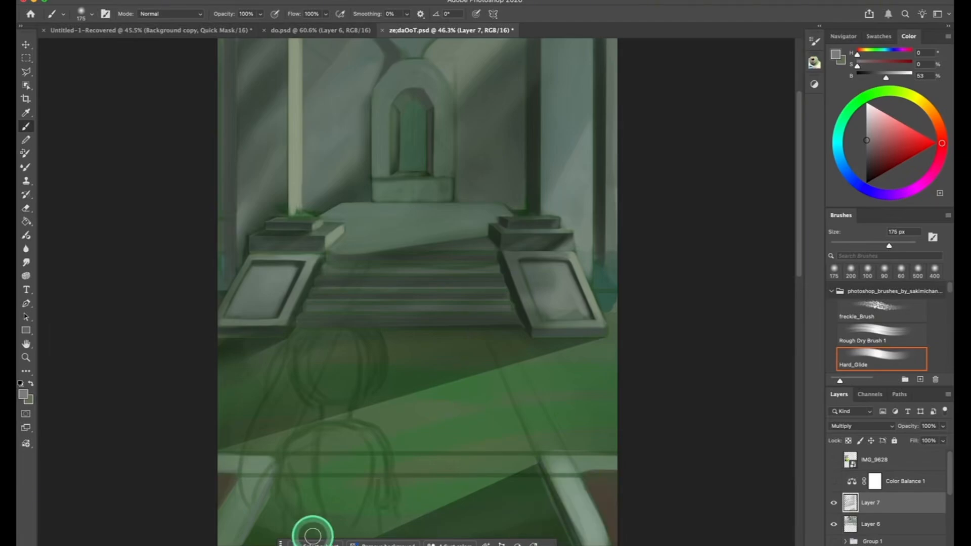
scroll(189, 423, up, 2)
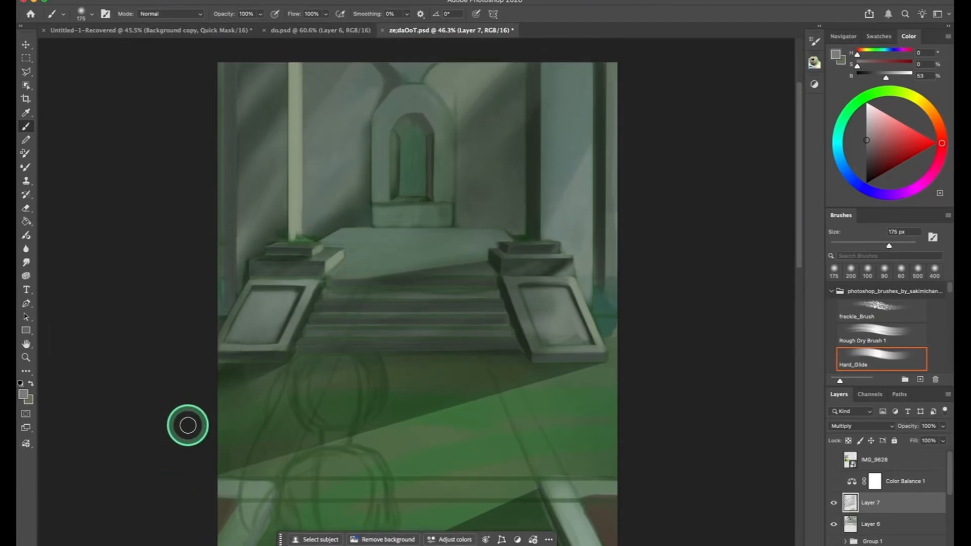
scroll(188, 425, up, 1)
scroll(188, 425, down, 2)
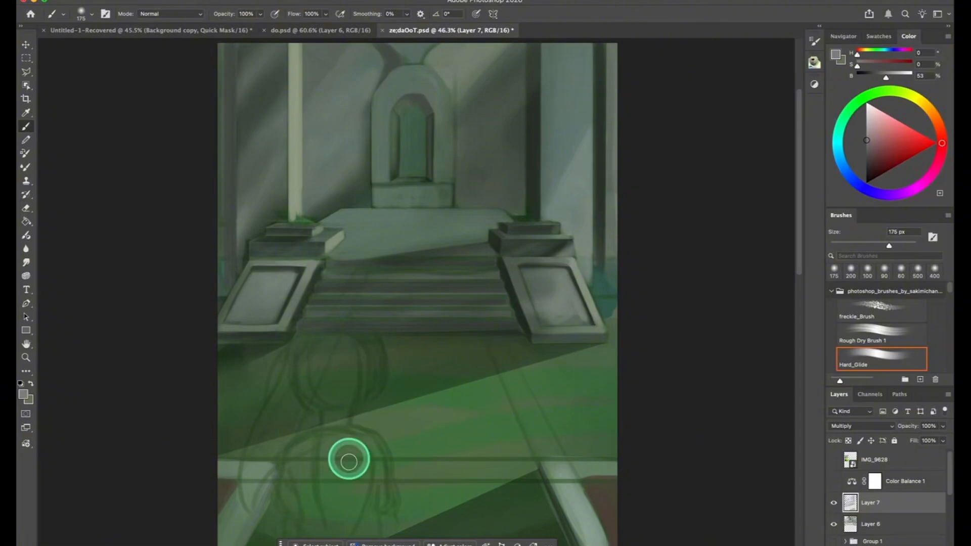
Hide the Contextual Task Bar and check where it can be turned back on
click(376, 3)
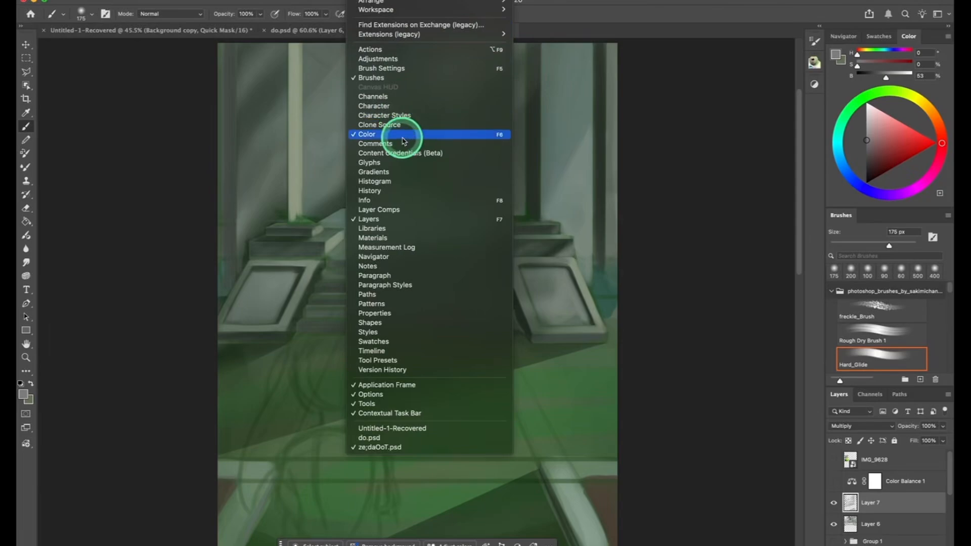
click(433, 418)
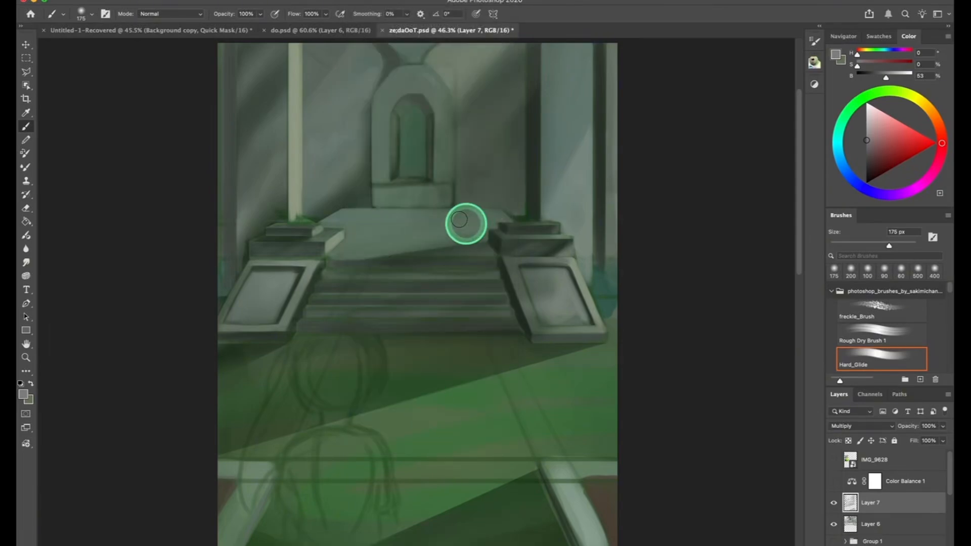
click(360, 1)
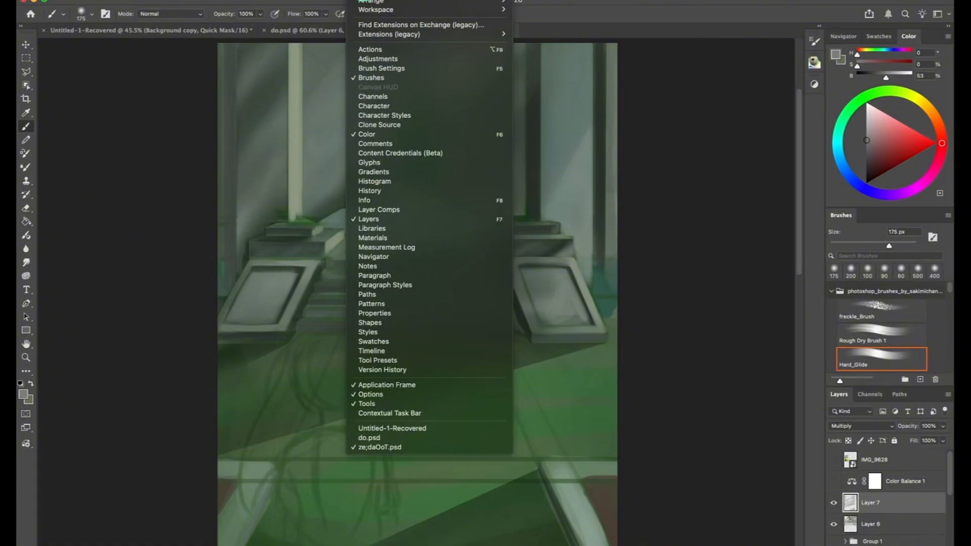
key(Escape)
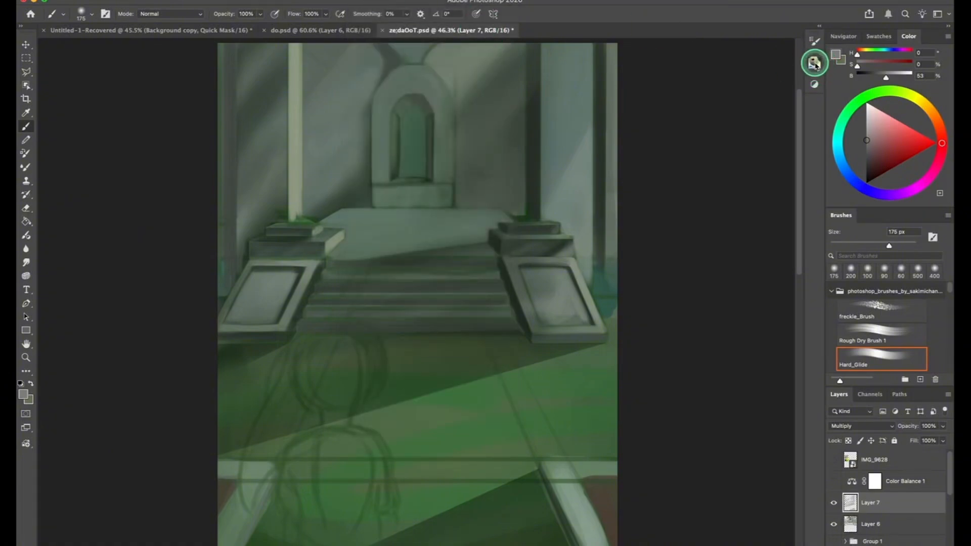
Open the Chameleon Adaptive Palette and try a green foreground color before changing the hue to orange at 37°
click(815, 63)
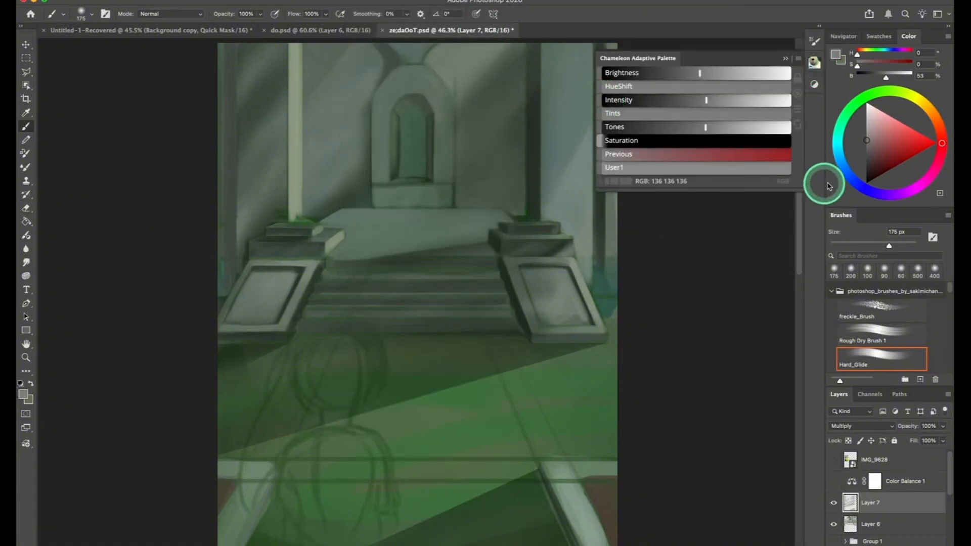
click(892, 152)
click(857, 105)
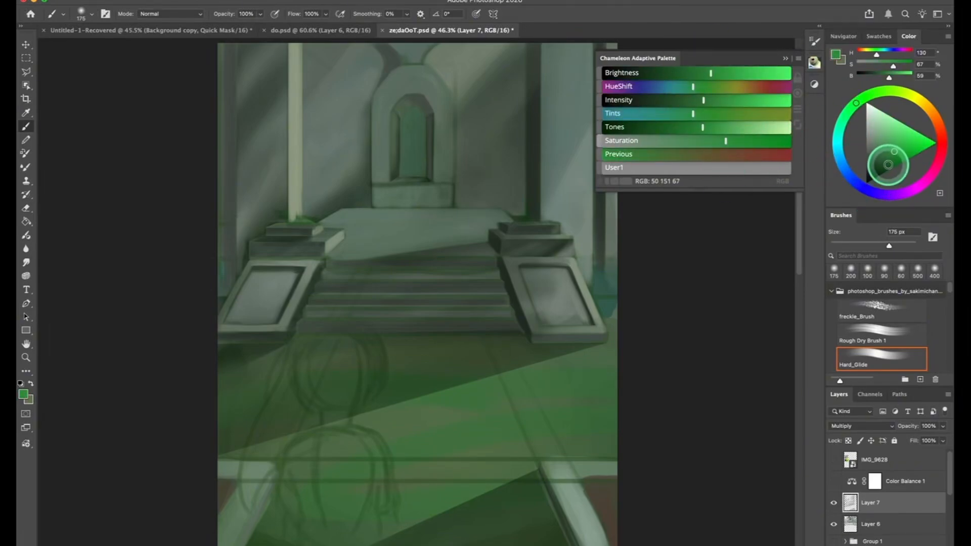
click(925, 111)
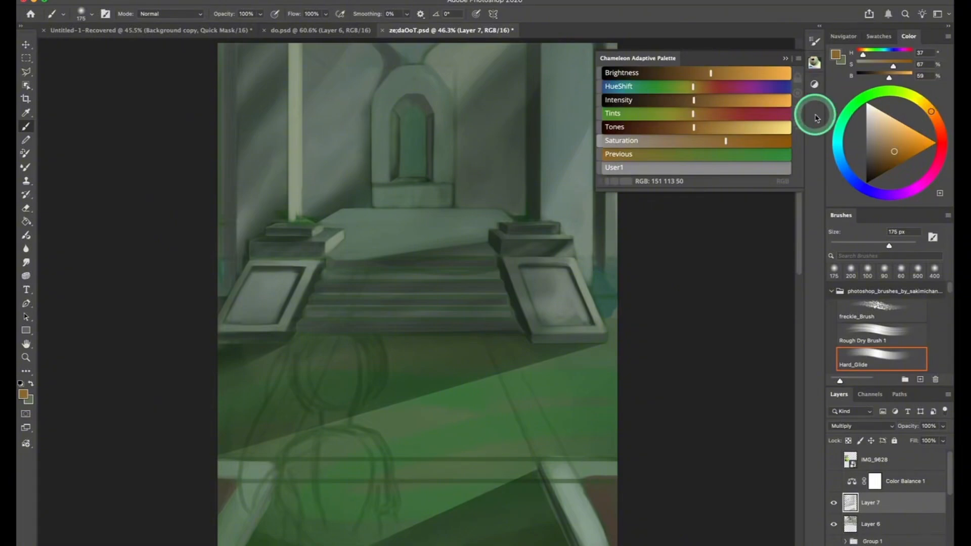
Vary the orange's saturation and brightness, ending on a dark brown foreground color of about RGB 89, 66, 29
click(752, 142)
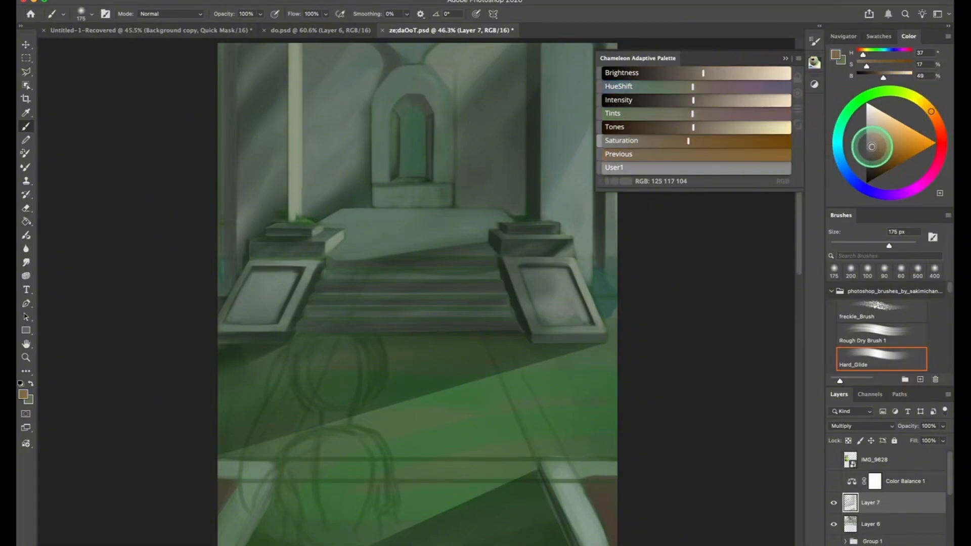
click(630, 141)
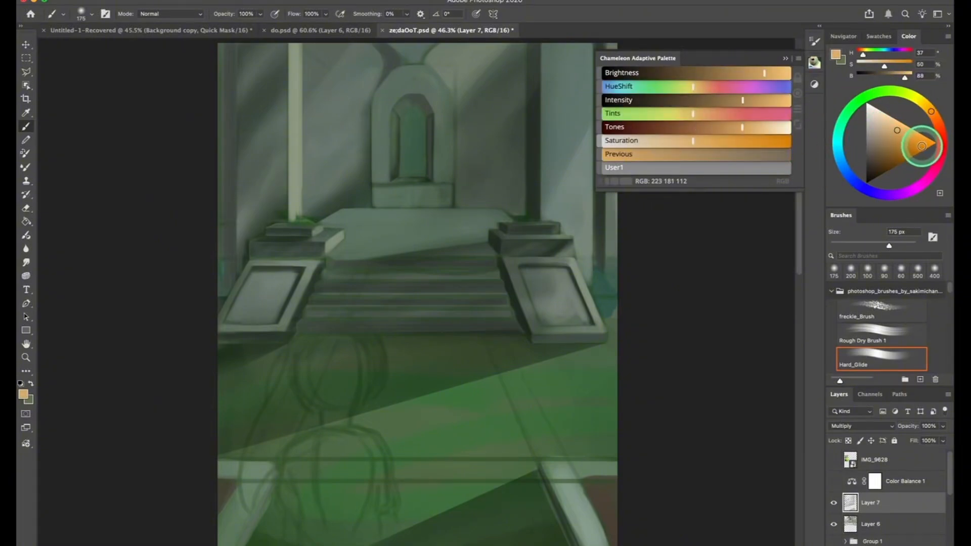
drag(918, 147, 882, 164)
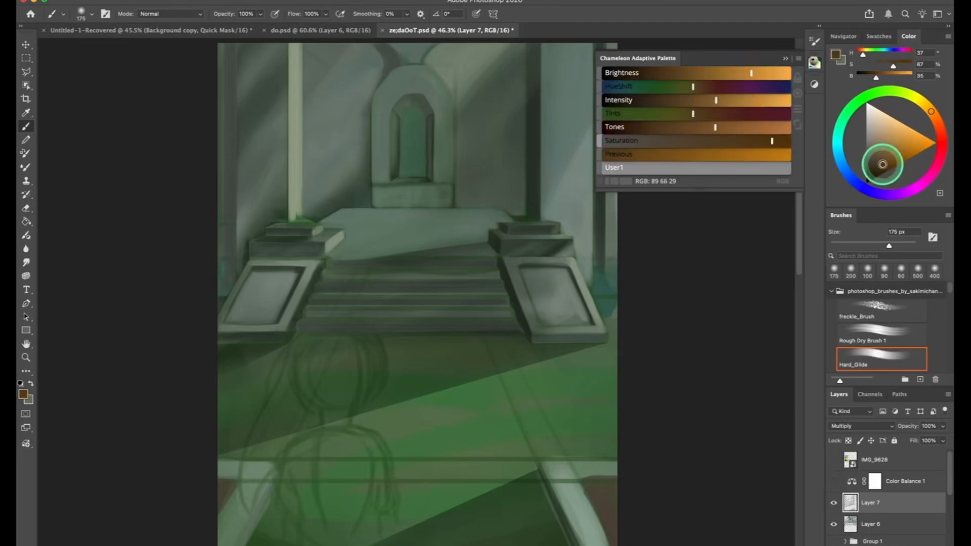